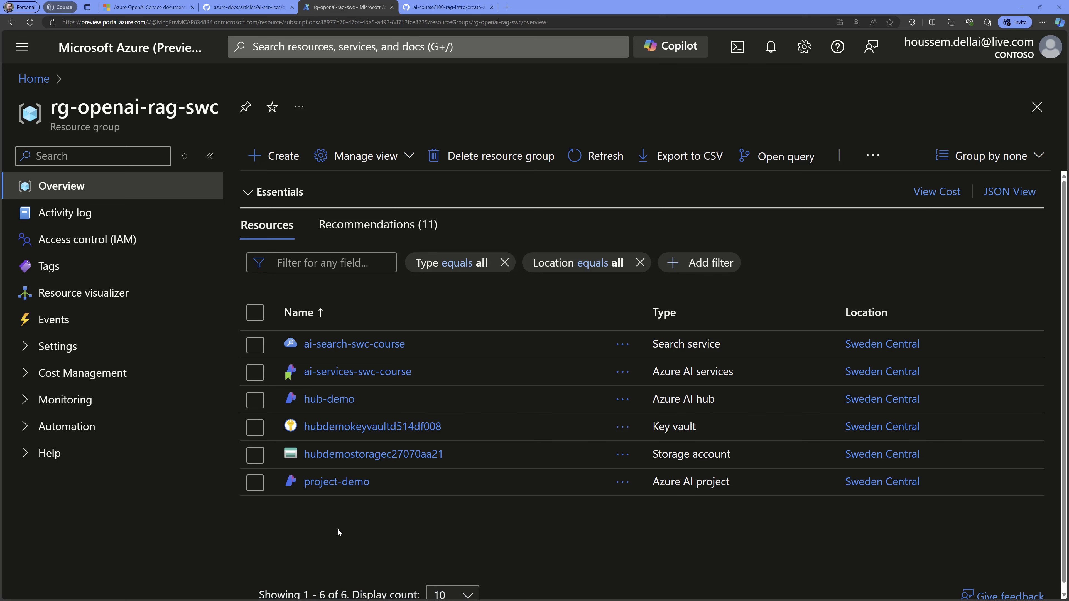
Review the create-azure-resources.ps1 script's commands for the resource group, search service, AI services and the gpt-4o and text-embedding-3-large deployments
click(430, 9)
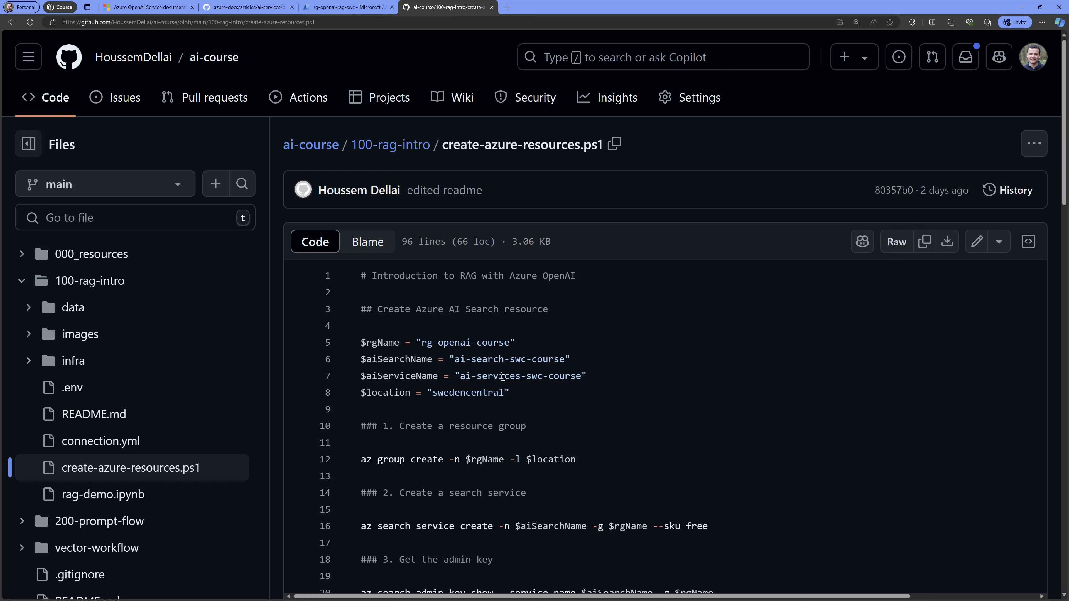
scroll(503, 377, down, 3)
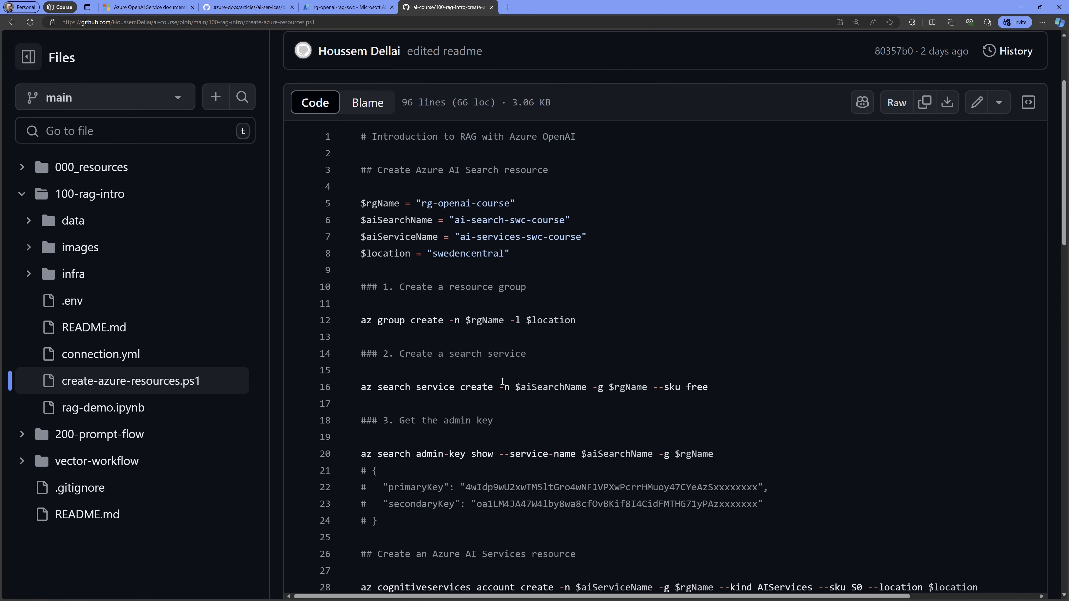
scroll(502, 382, down, 2)
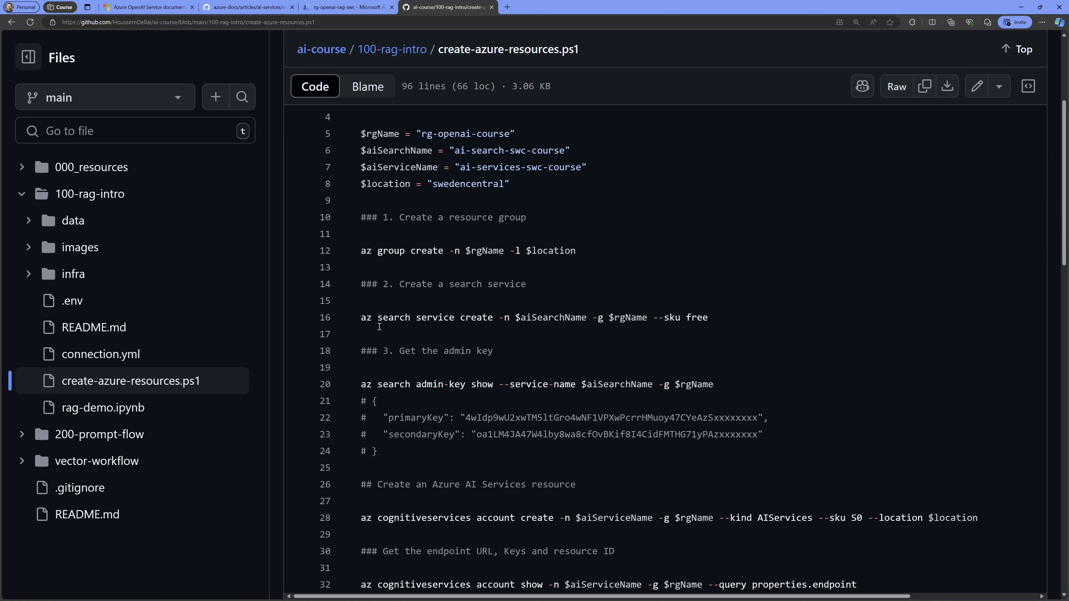
scroll(402, 442, down, 3)
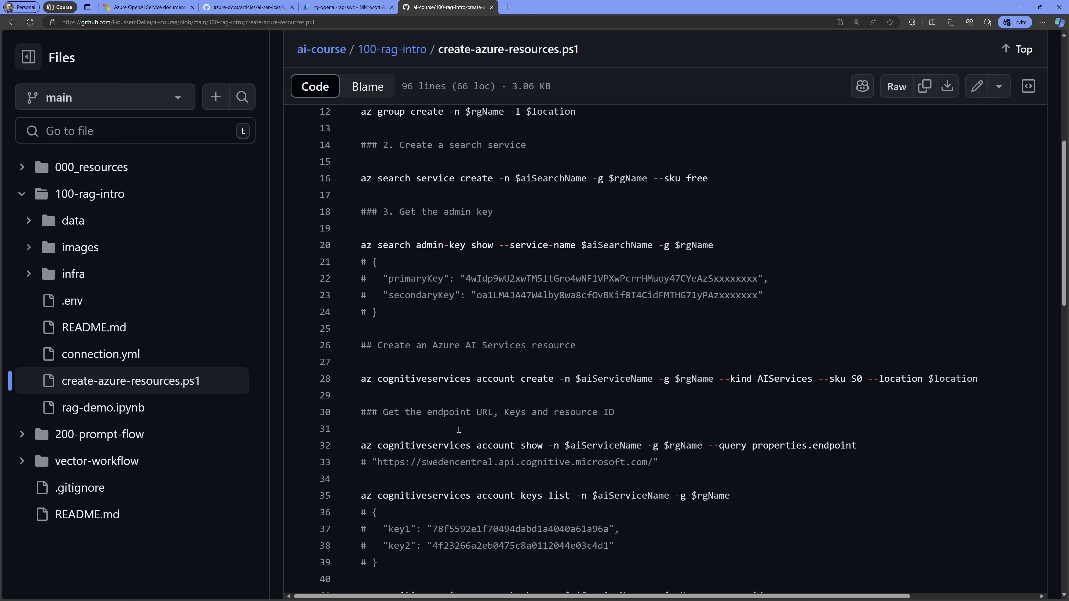
scroll(407, 466, down, 8)
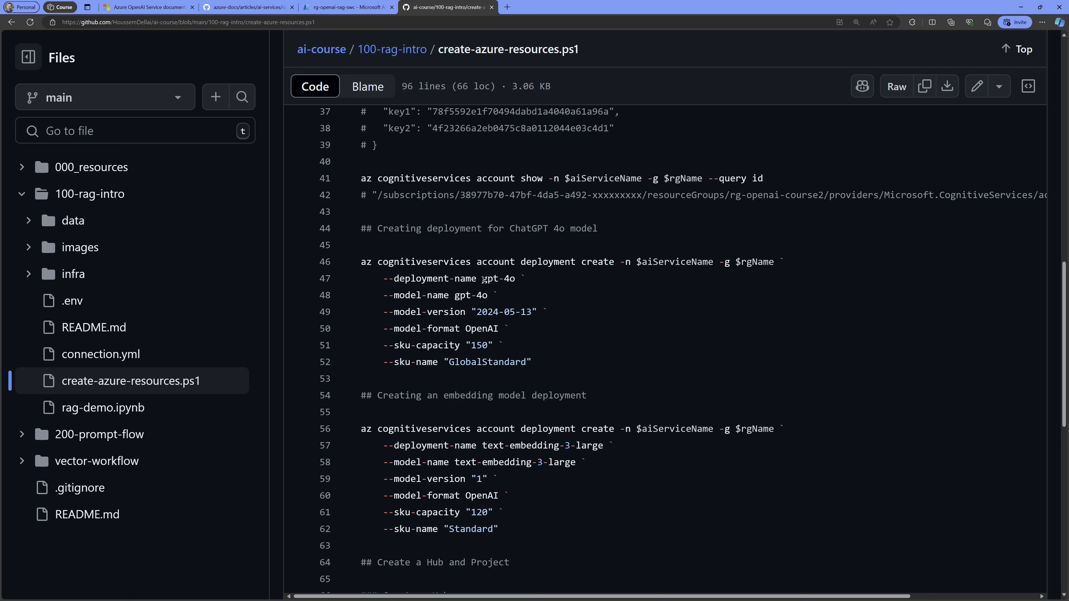
drag(483, 279, 516, 281)
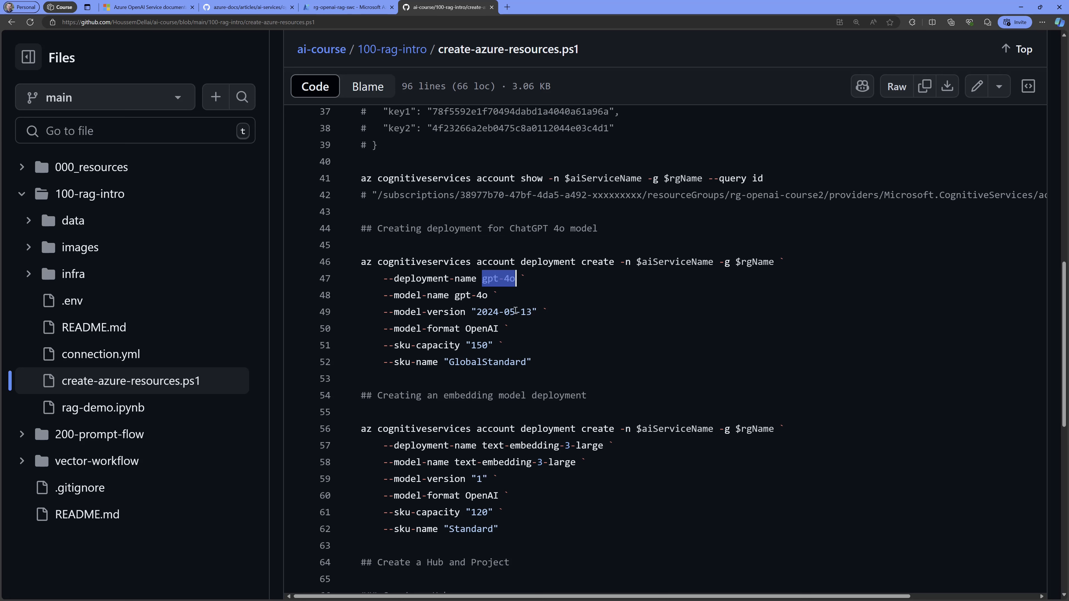
scroll(530, 428, down, 2)
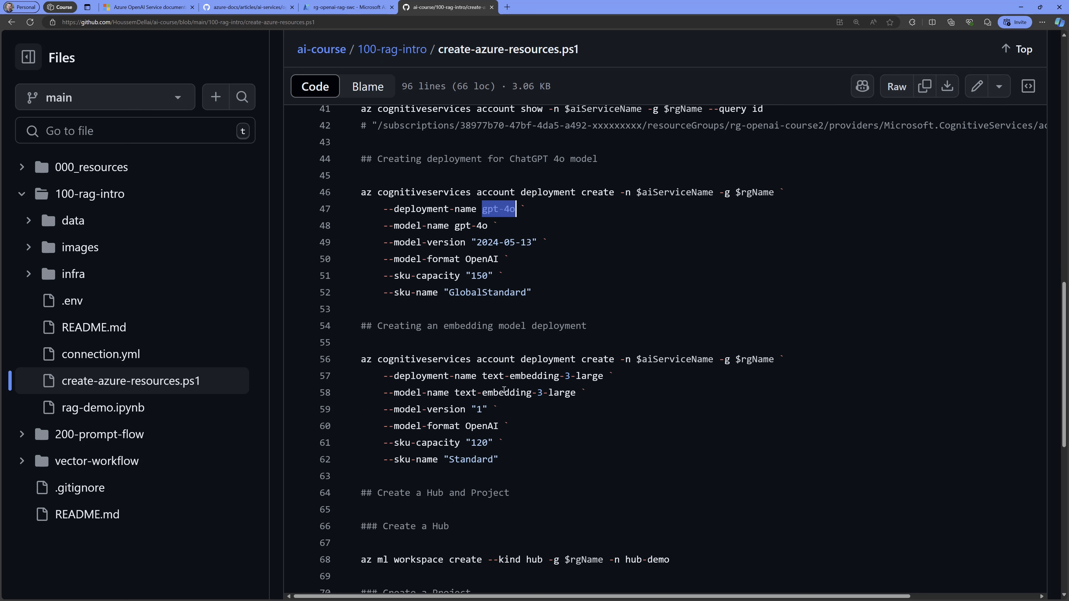
drag(484, 377, 605, 377)
scroll(546, 436, down, 5)
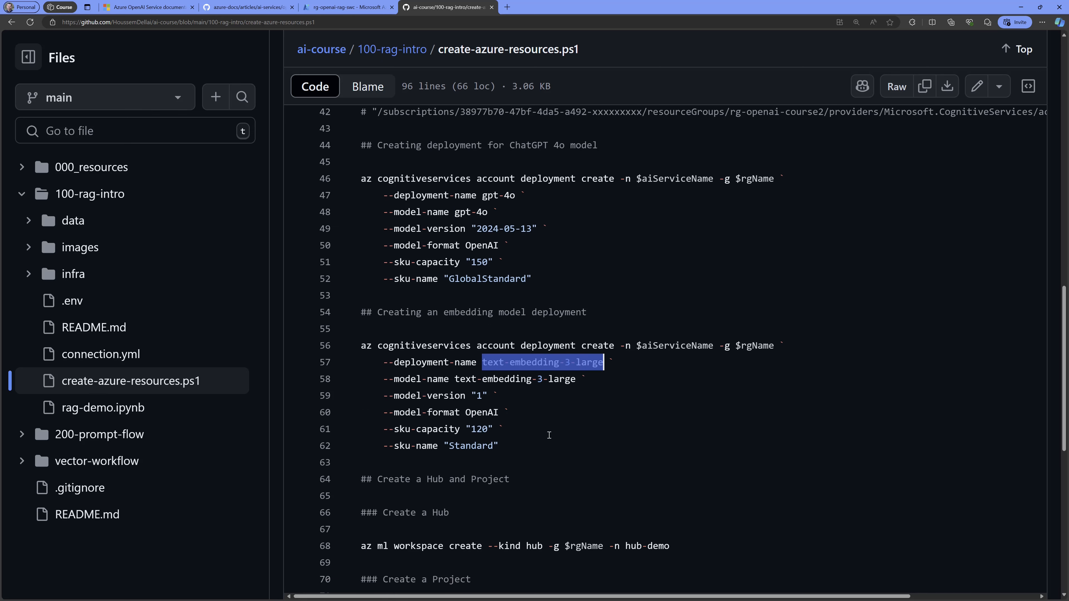
Examine the script's commands for creating the hub, the project, the connection.yml file and the connection in the hub-demo workspace
scroll(546, 436, down, 3)
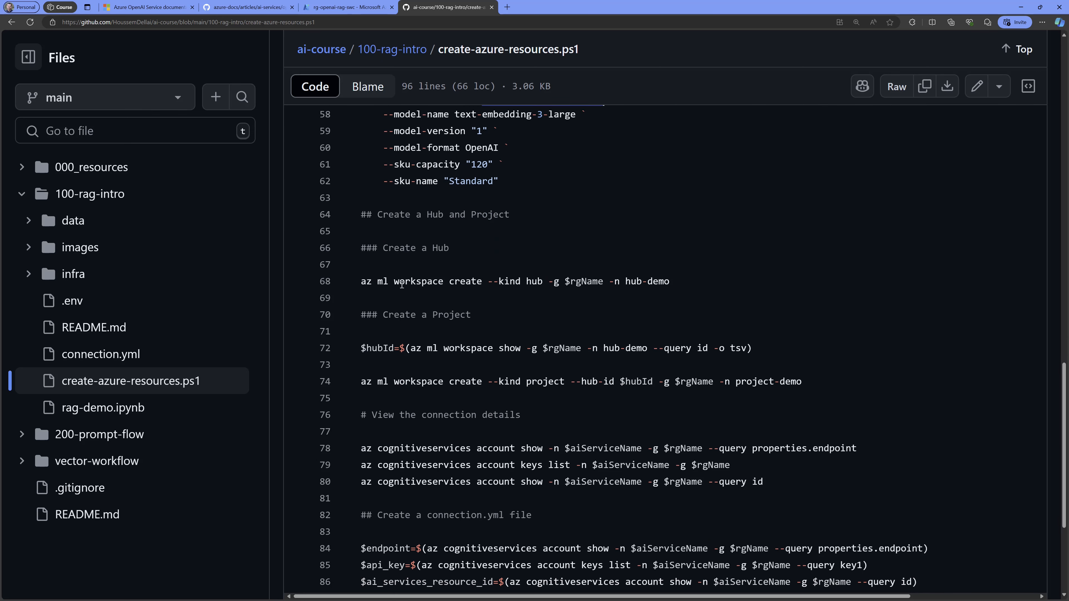
drag(374, 281, 548, 282)
click(493, 285)
drag(488, 382, 566, 382)
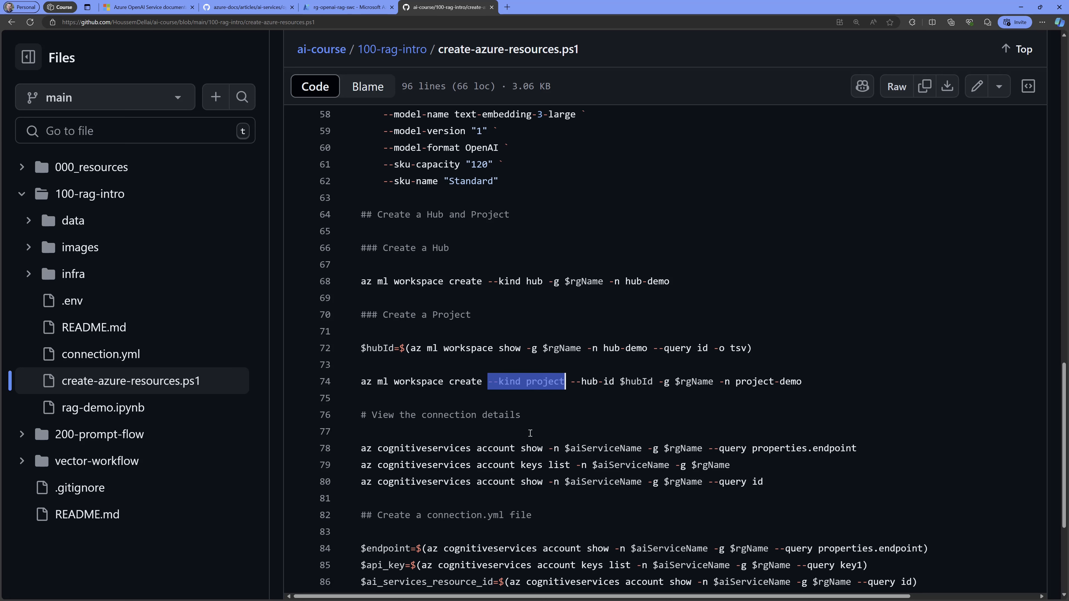
scroll(531, 433, down, 5)
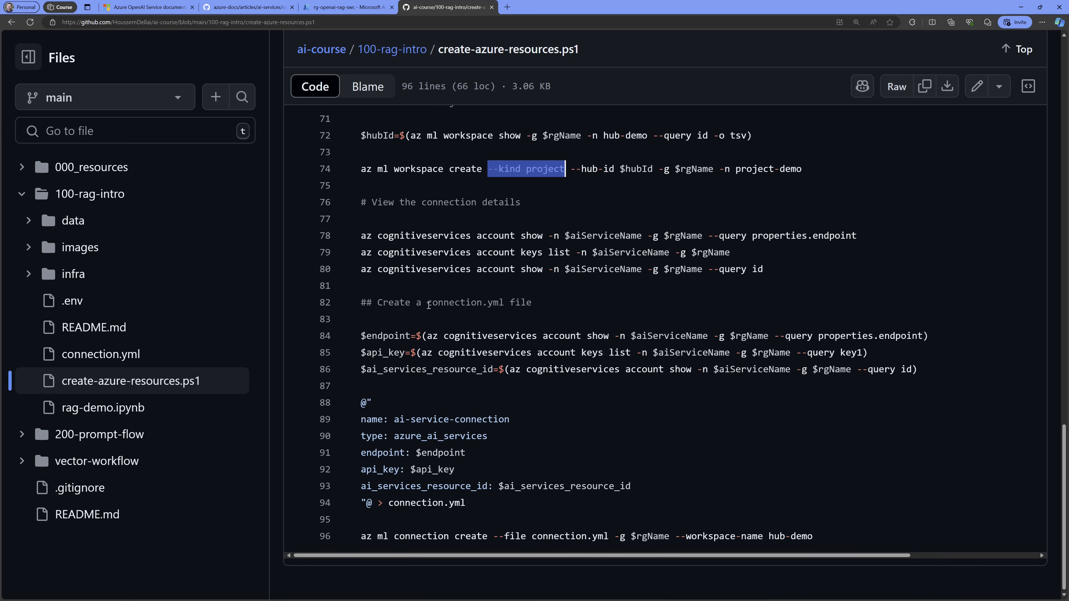
drag(428, 305, 533, 303)
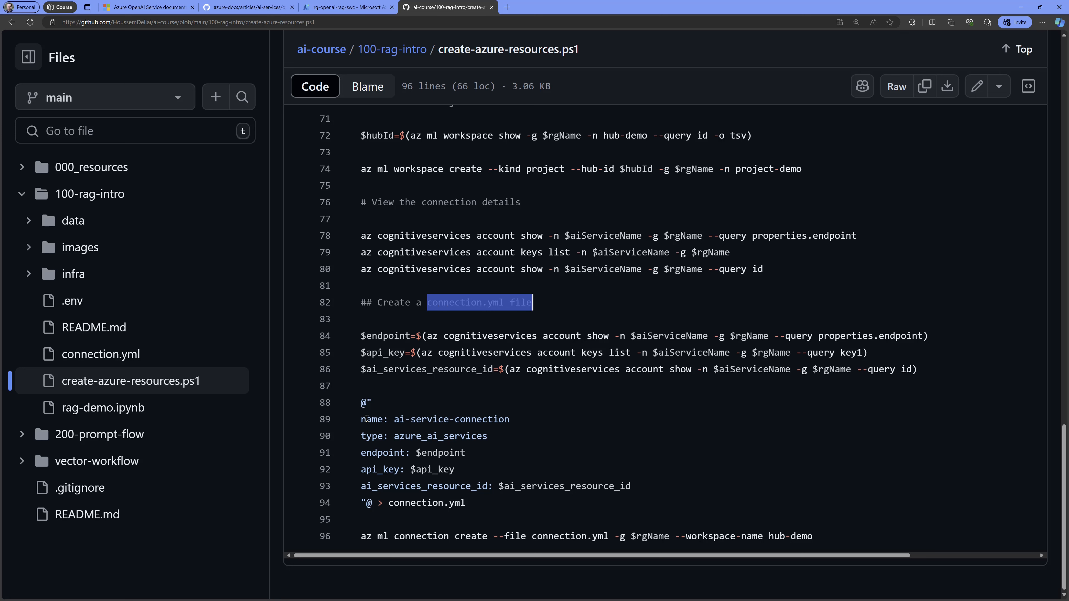
drag(365, 418, 642, 488)
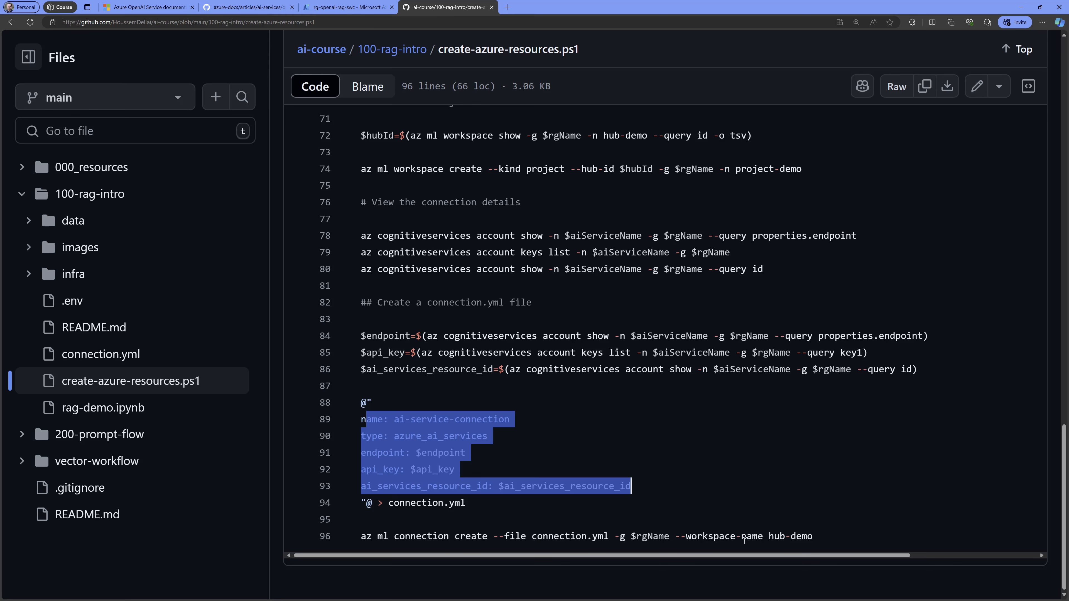
drag(769, 536, 814, 539)
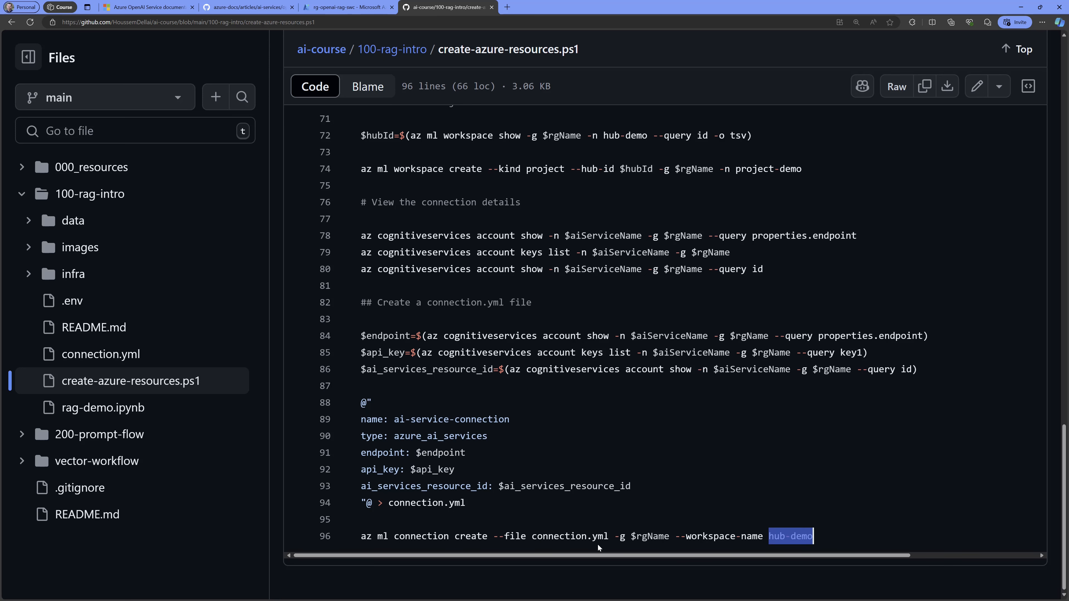
Launch Azure AI Studio from the ai-services-swc-course resource in the Azure portal and show project-demo's model deployments
click(345, 7)
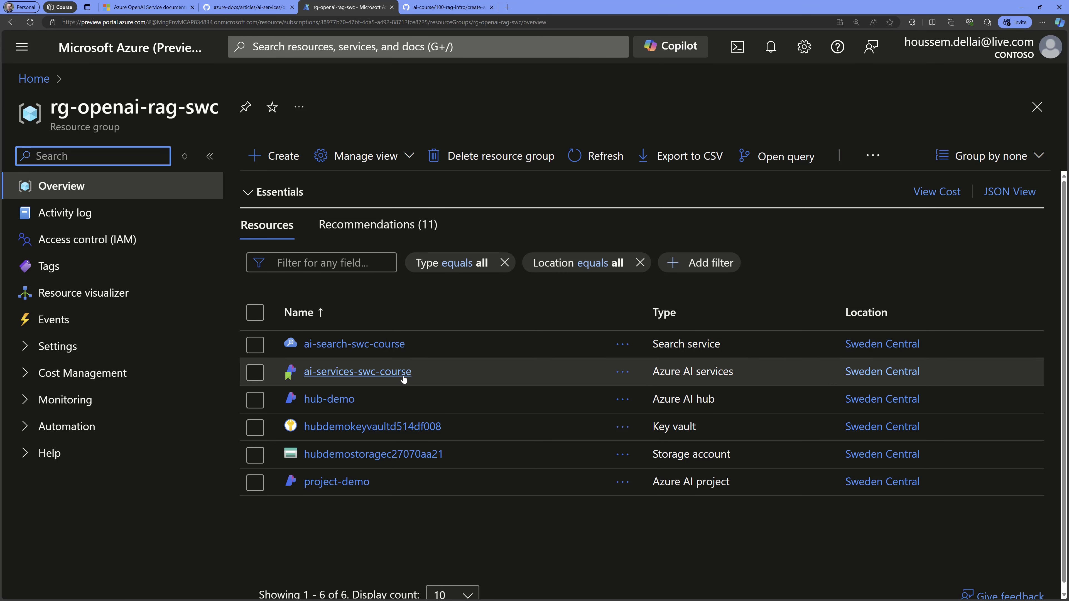
click(343, 373)
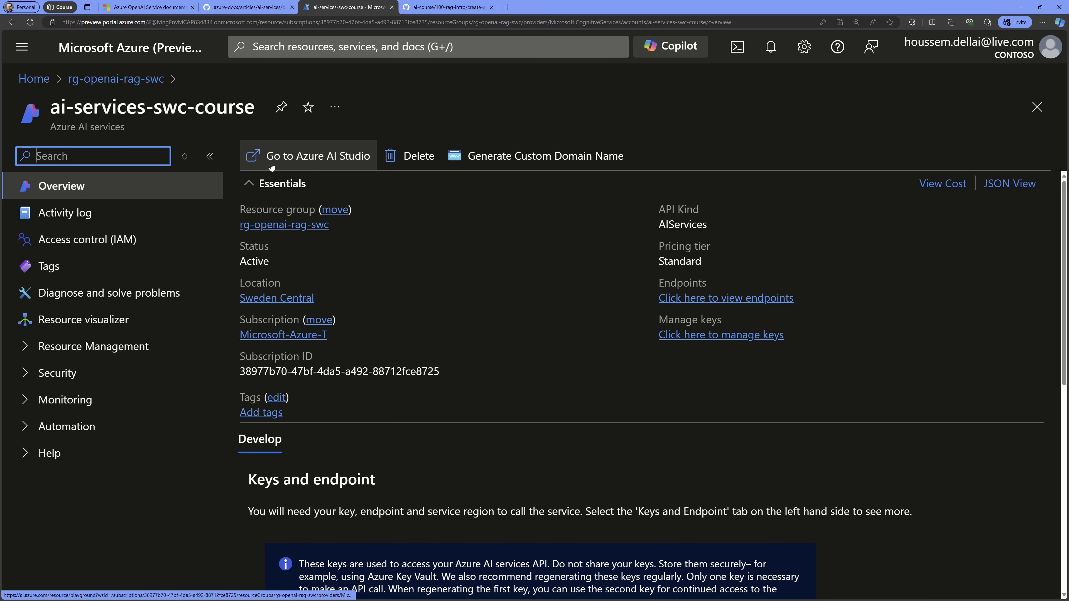
click(303, 159)
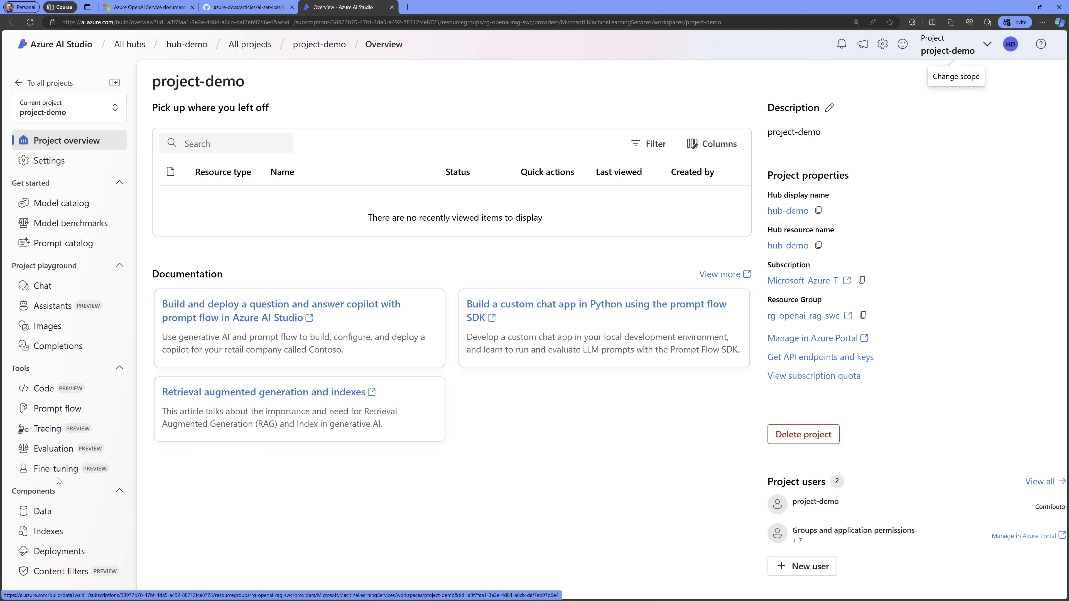
click(59, 551)
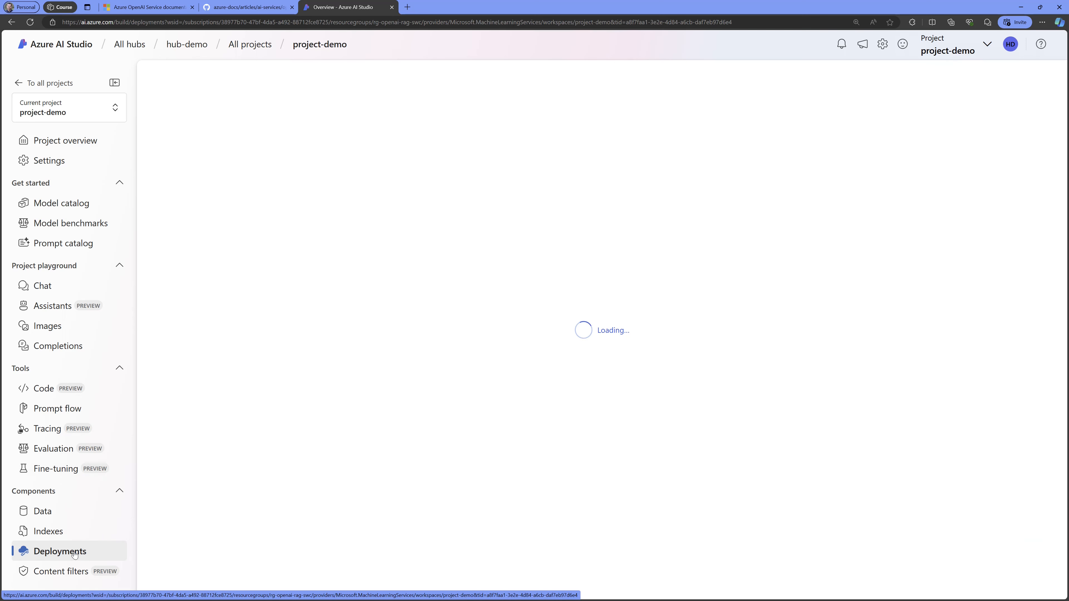
key(ctrl+plus)
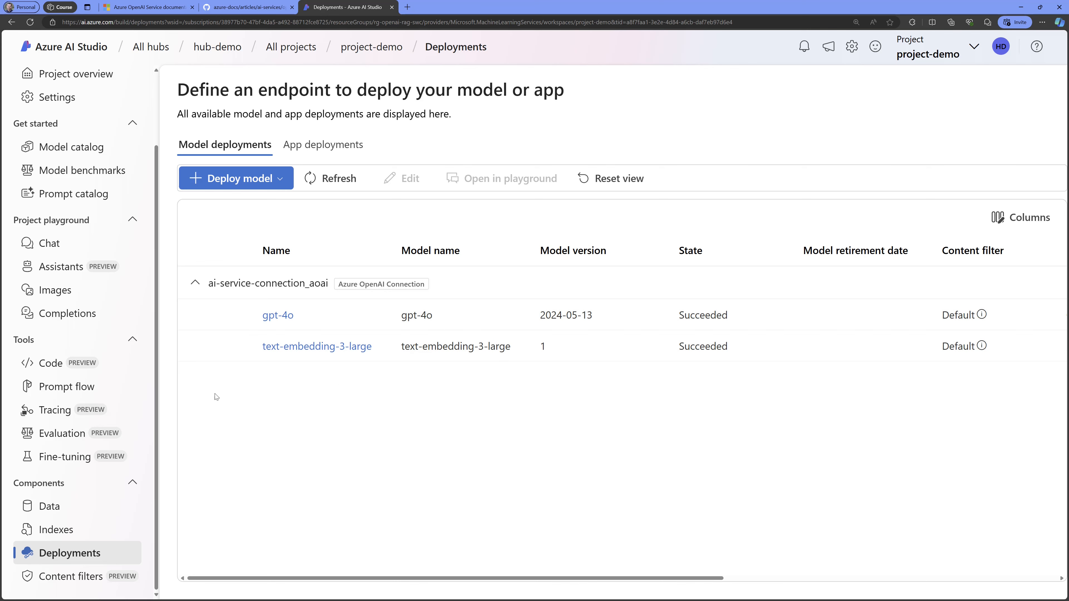
In the chat playground, start adding a new data source and choose Upload files as the source
click(88, 248)
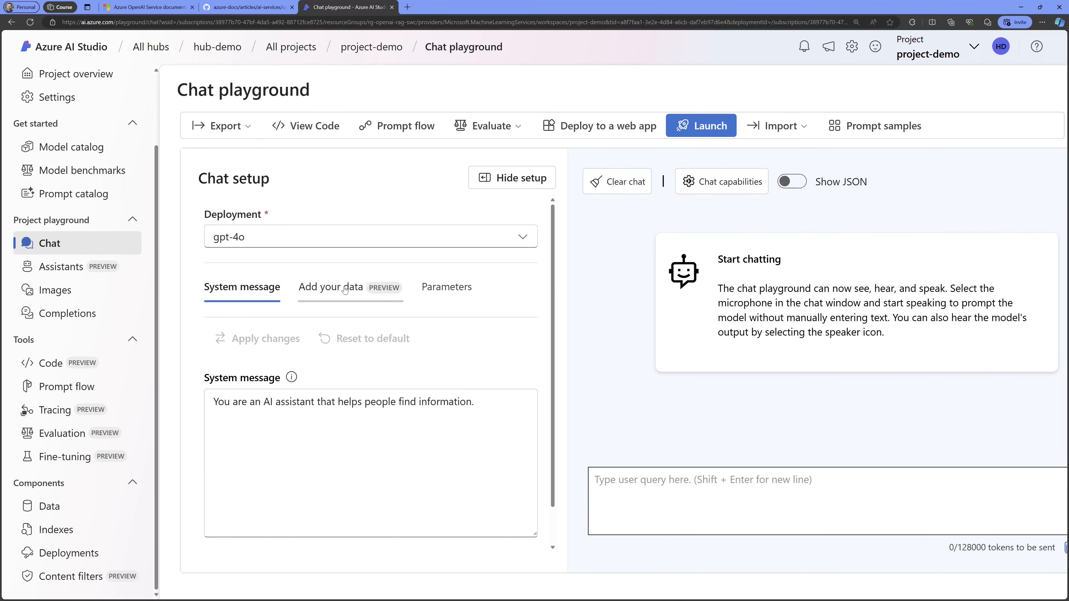
click(329, 291)
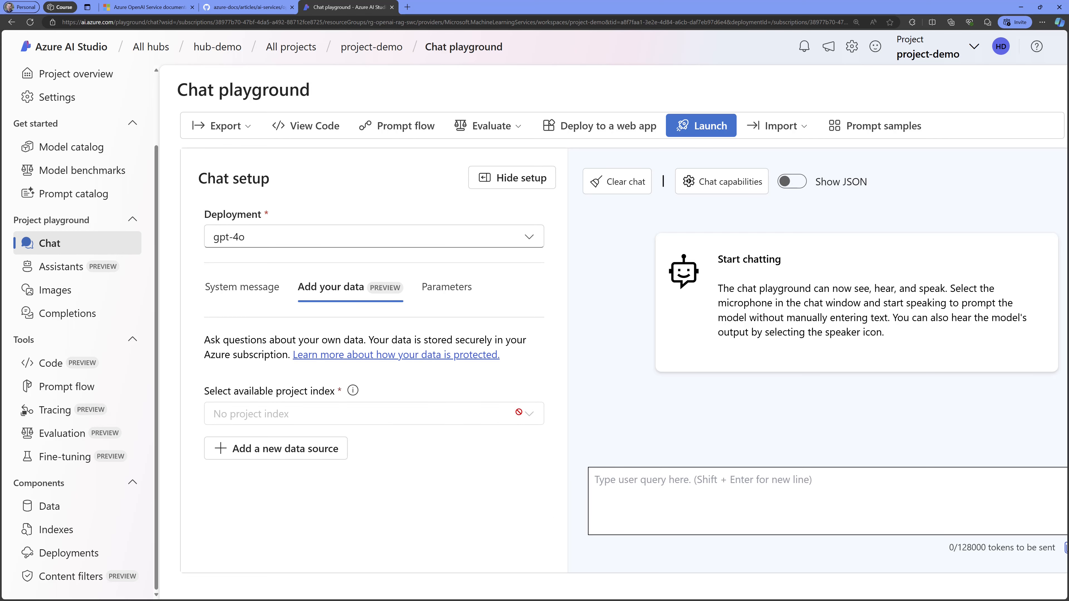
click(261, 448)
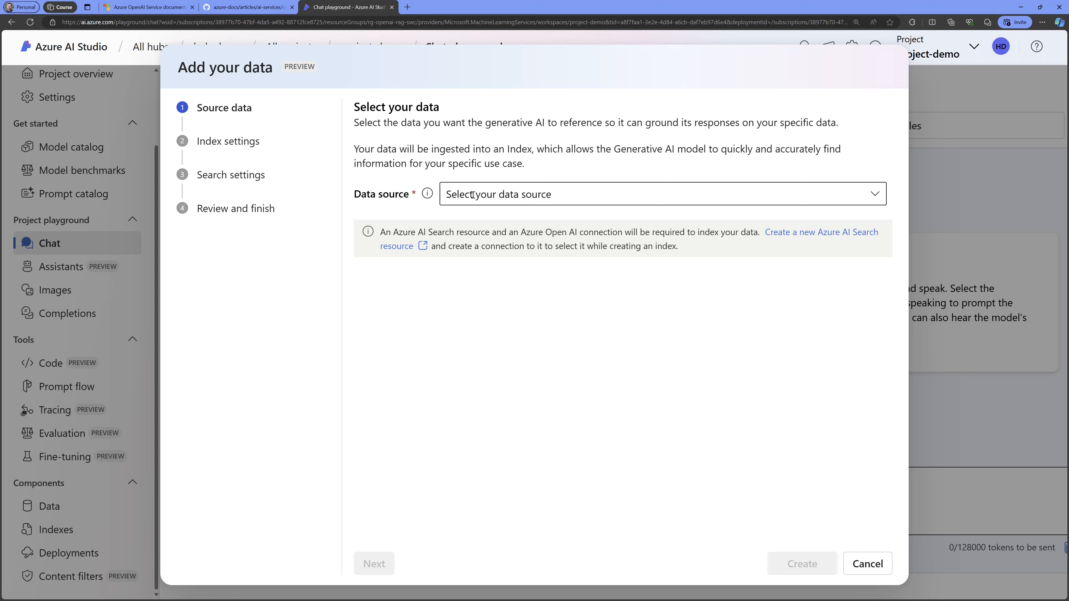
click(457, 197)
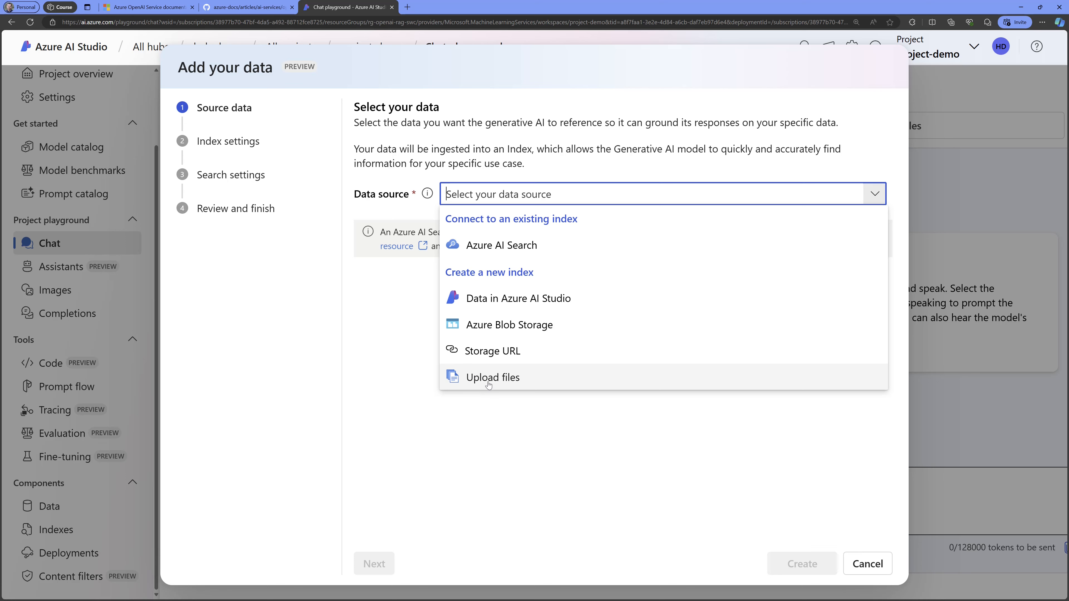
click(525, 378)
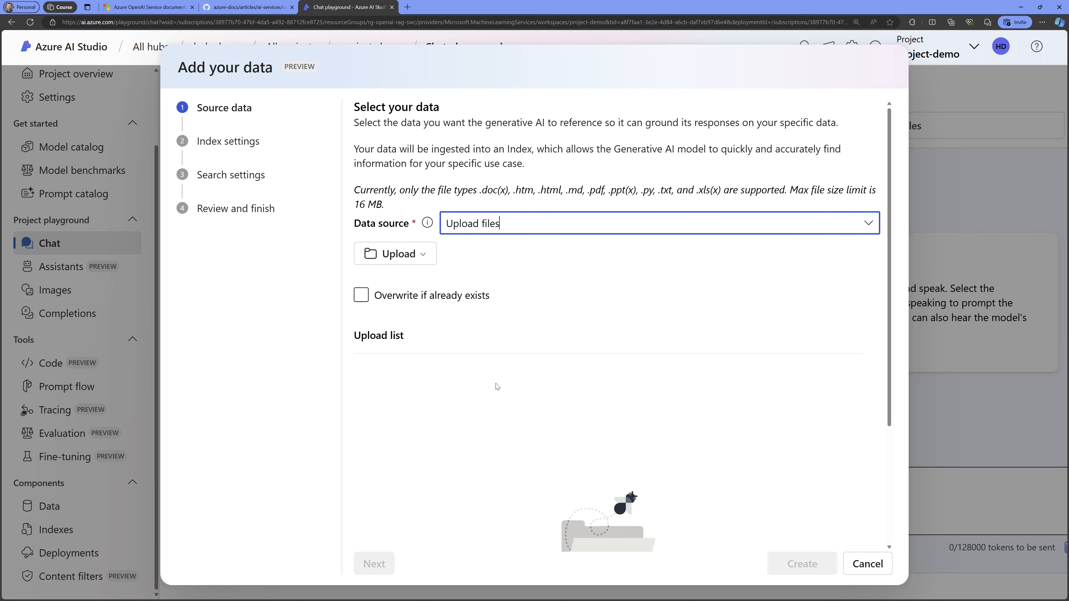
Look through the Azure OpenAI Service documentation on Microsoft Learn and expand its Quickstarts topics
click(165, 5)
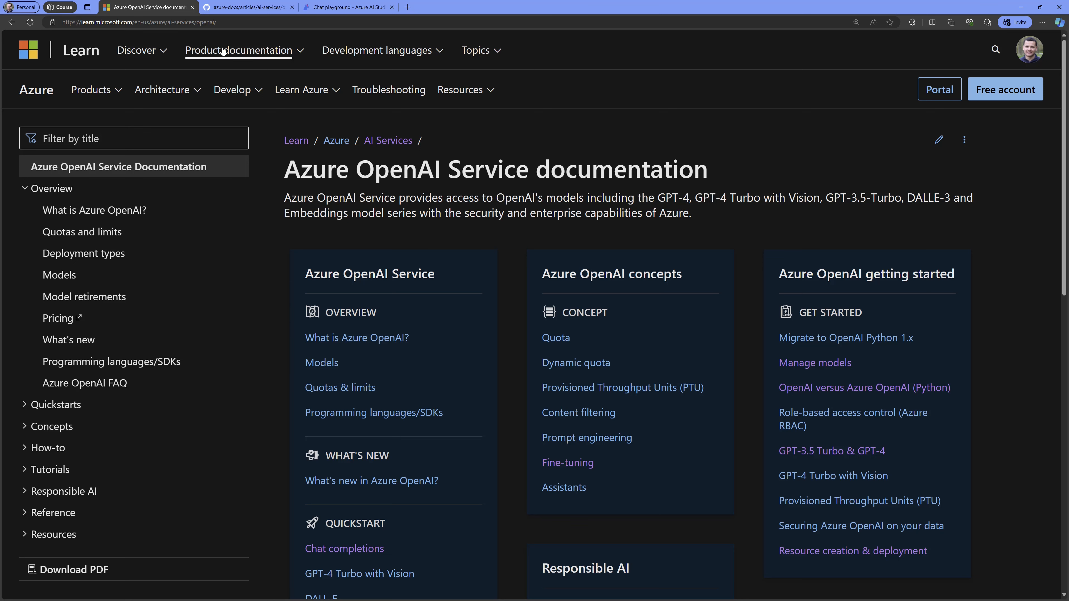
scroll(68, 253, down, 5)
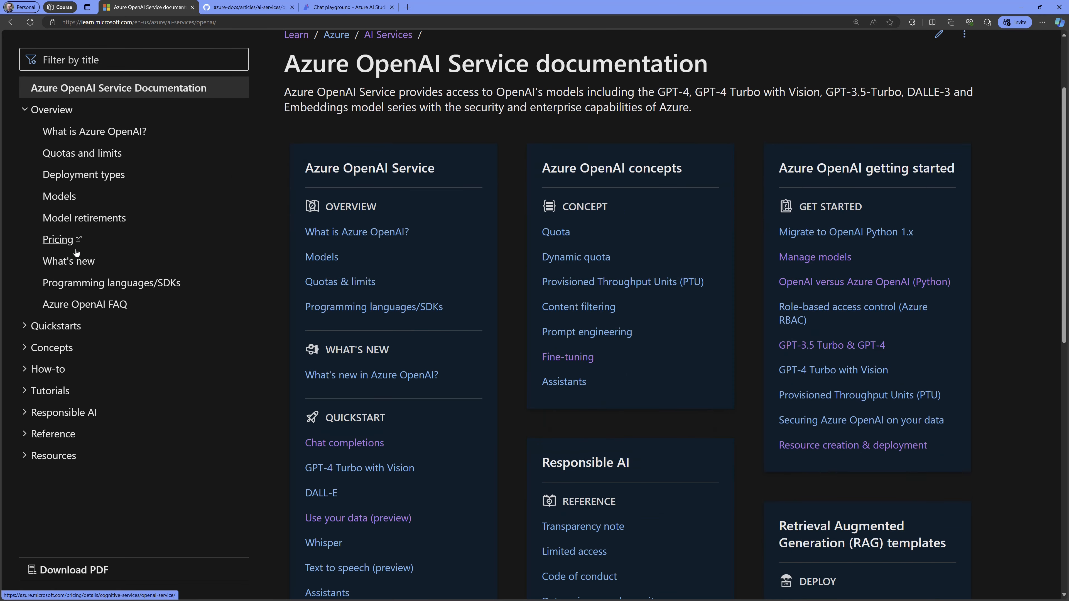
click(51, 327)
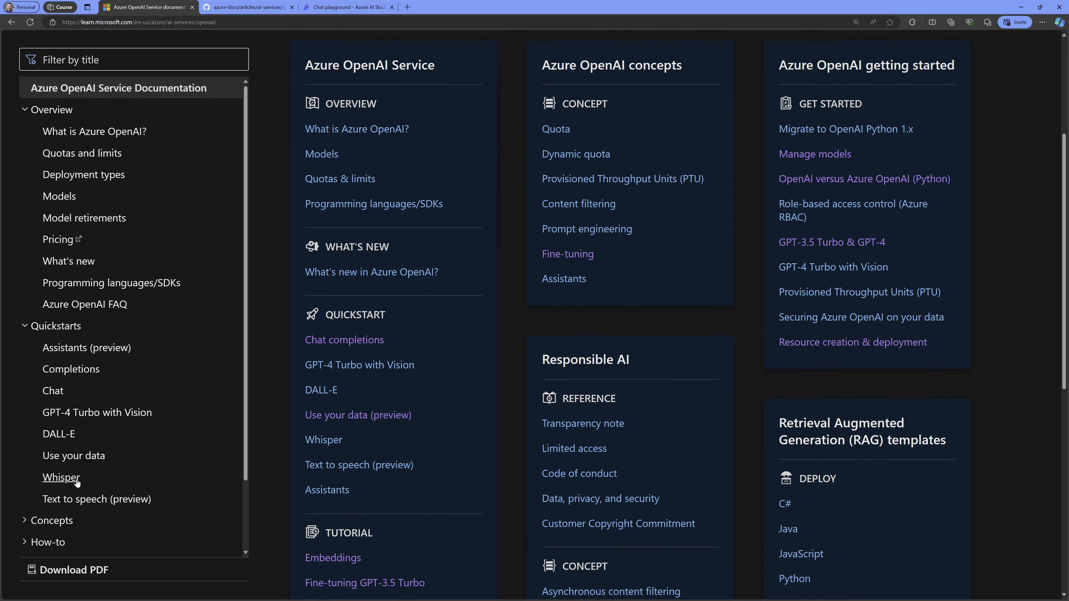
Examine the azure-docs GitHub repository's OpenAI how-to Markdown files and read through fine-tuning-functions.md
click(237, 9)
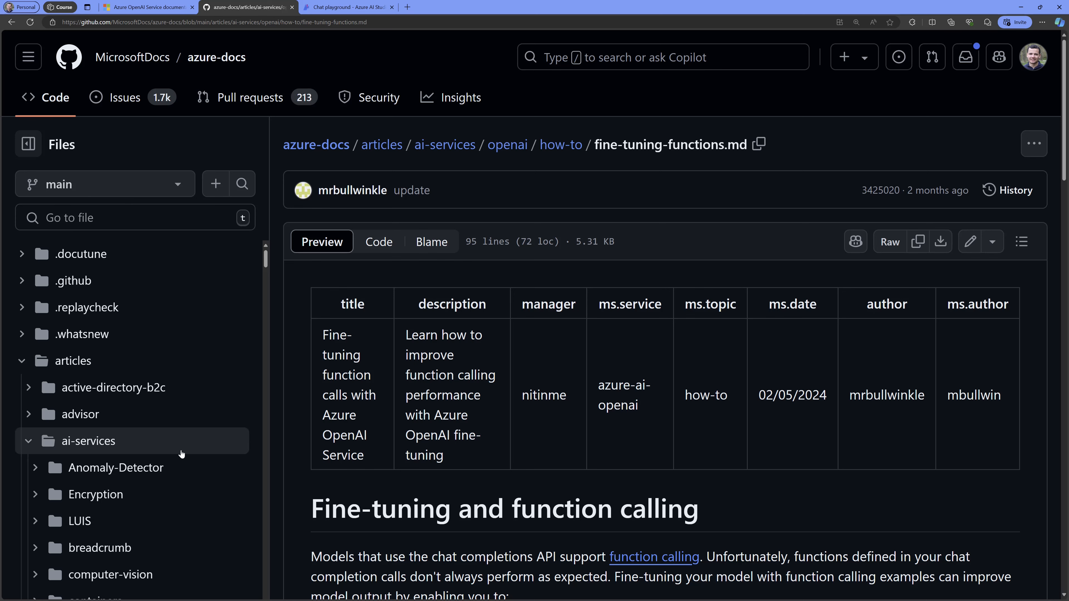
scroll(148, 484, down, 12)
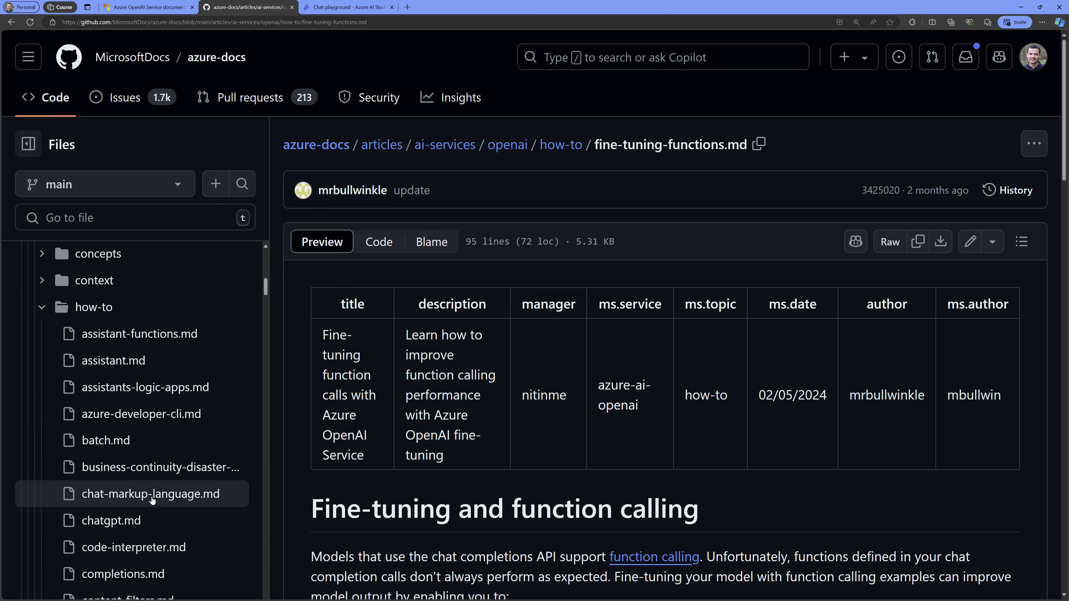
scroll(150, 506, down, 3)
scroll(435, 463, down, 5)
scroll(435, 464, down, 15)
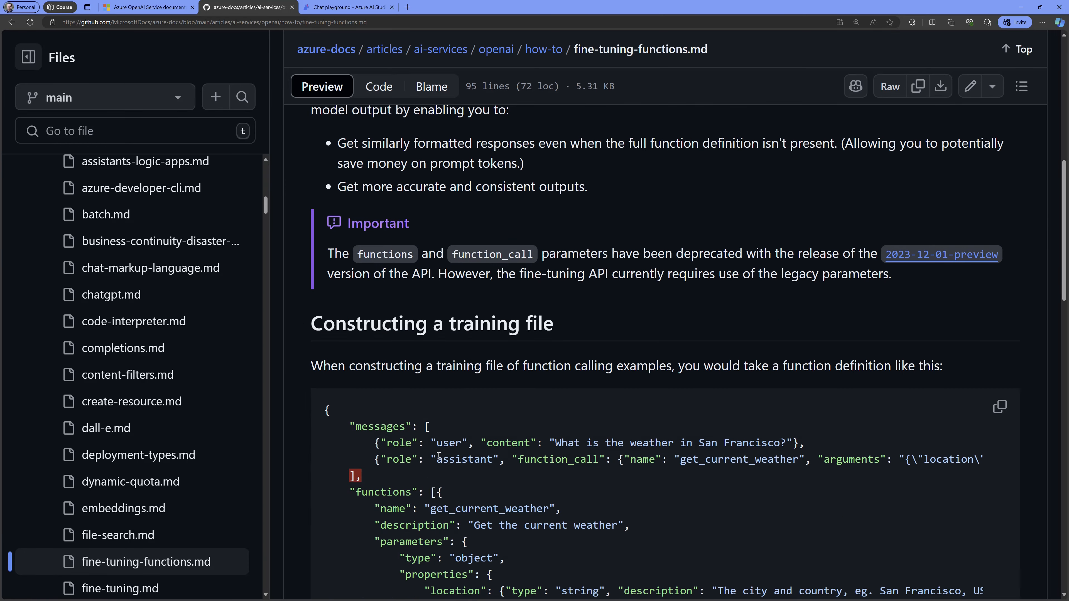
scroll(428, 439, down, 10)
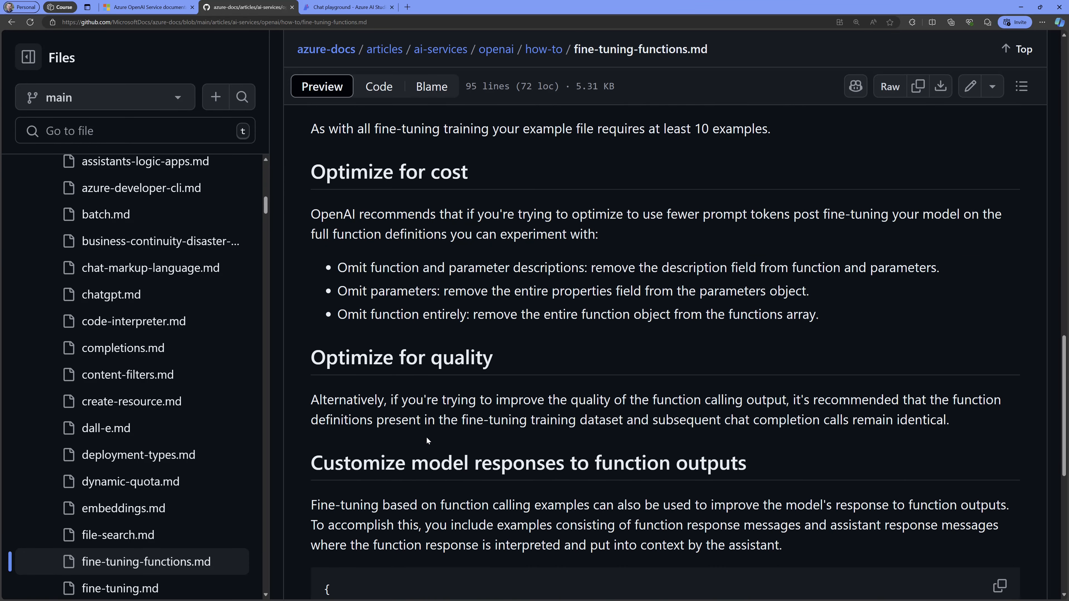
scroll(168, 422, down, 3)
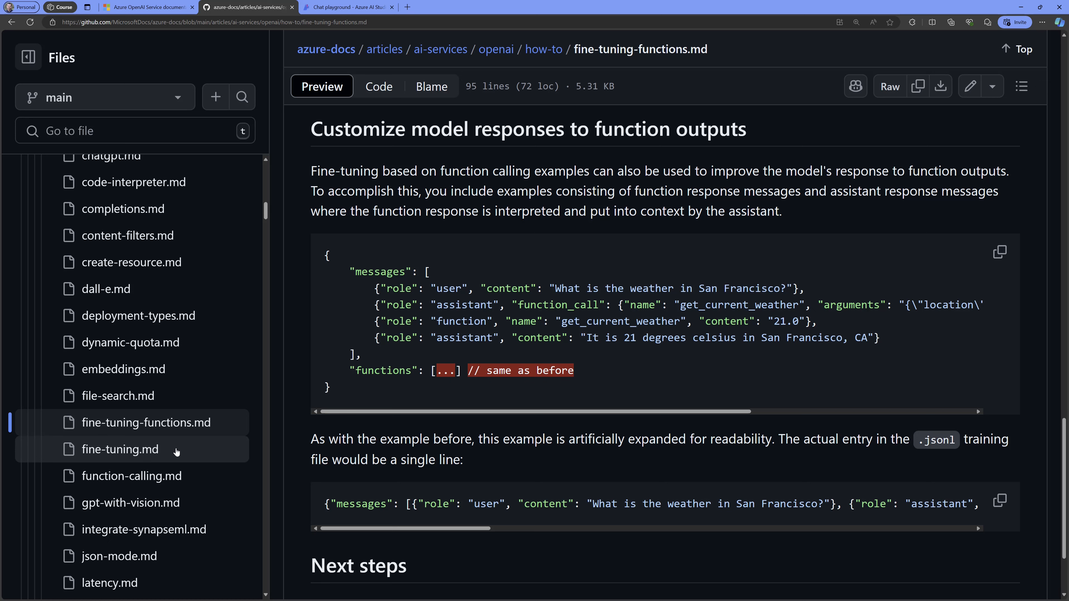
scroll(191, 330, up, 5)
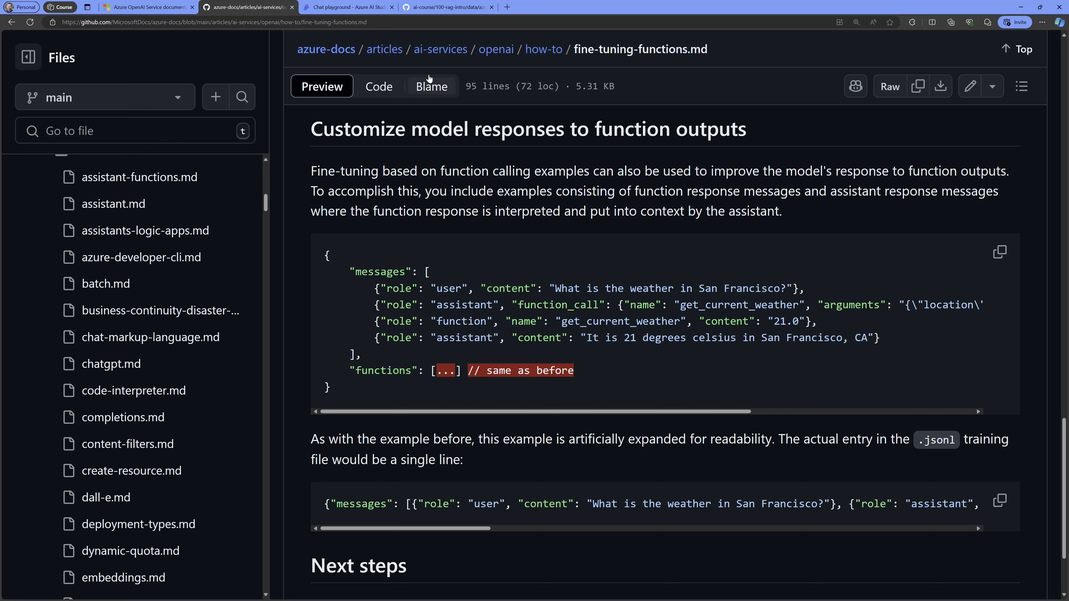
Browse the Markdown files in the azure-ai-docs data folder of the ai-course GitHub repository
click(446, 8)
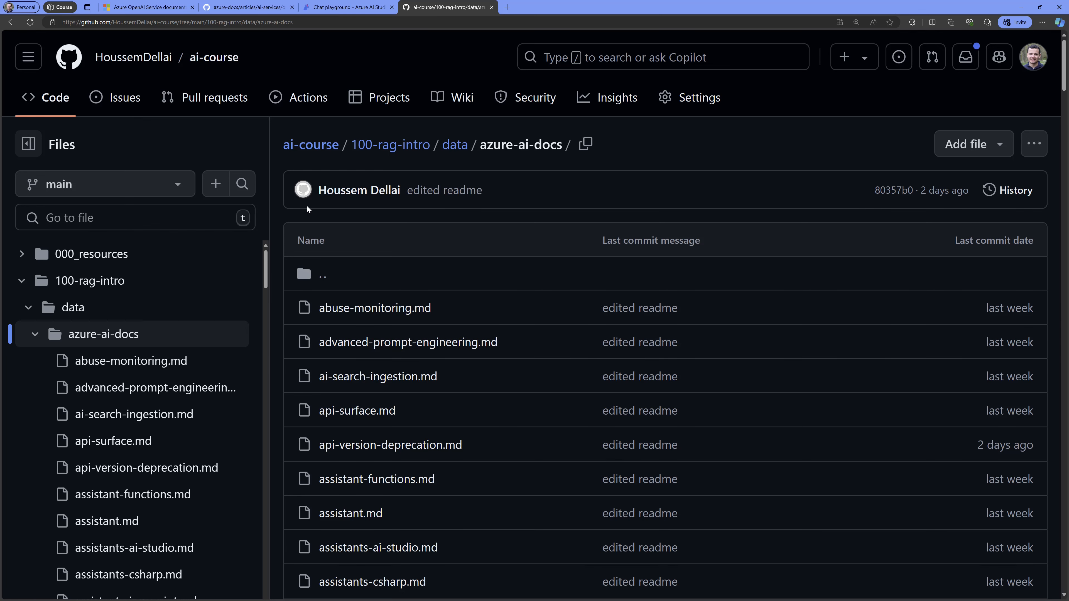
scroll(488, 442, down, 4)
scroll(487, 440, down, 20)
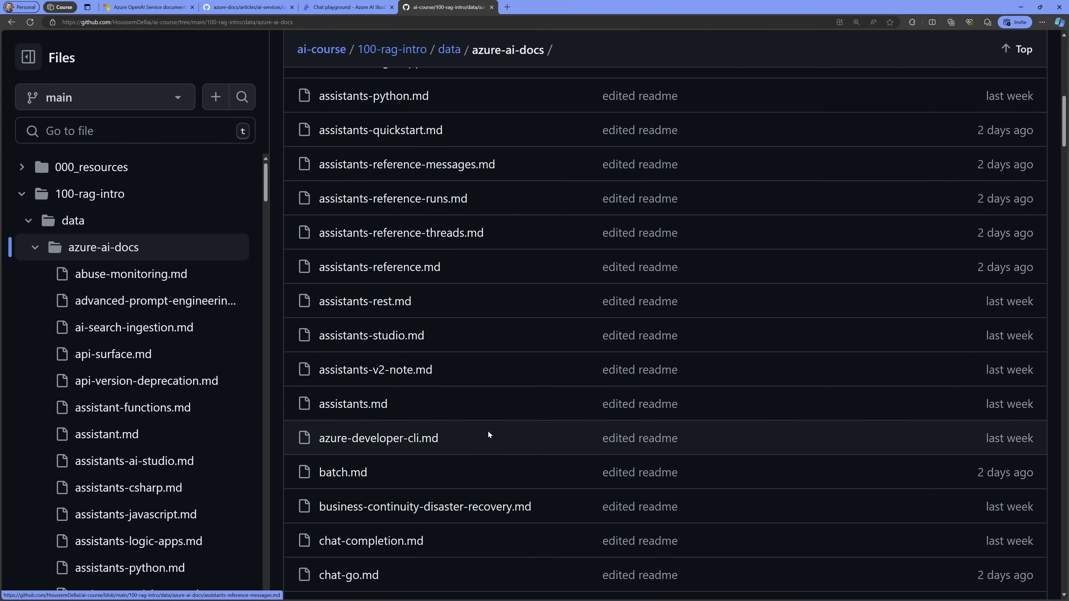
Look through the azure-ai-docs Markdown files in the GitHub repository and in the local copy of the folder
scroll(473, 419, down, 20)
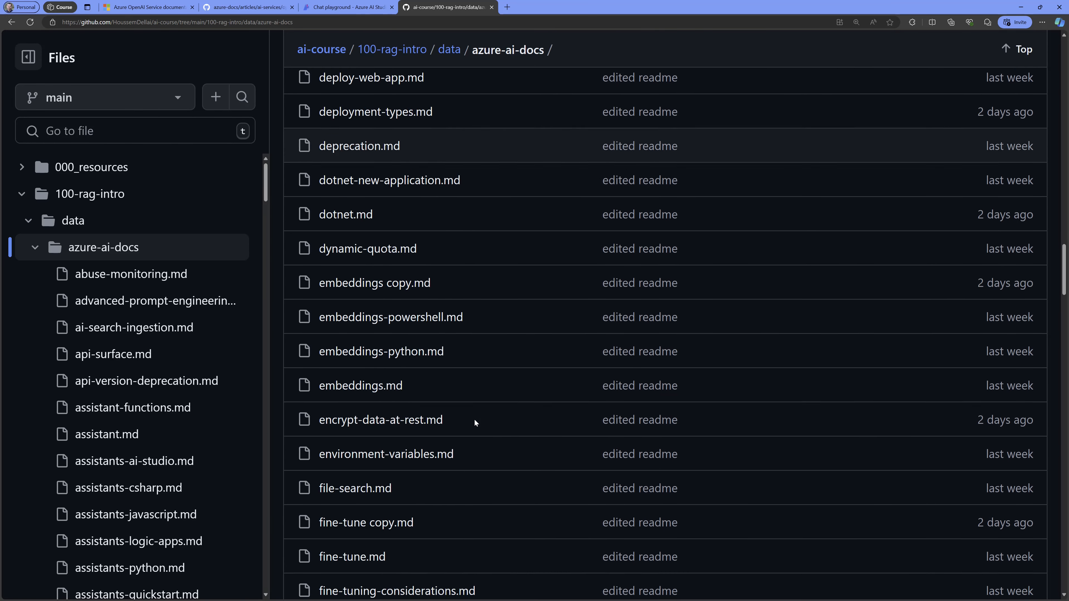
key(alt+Tab)
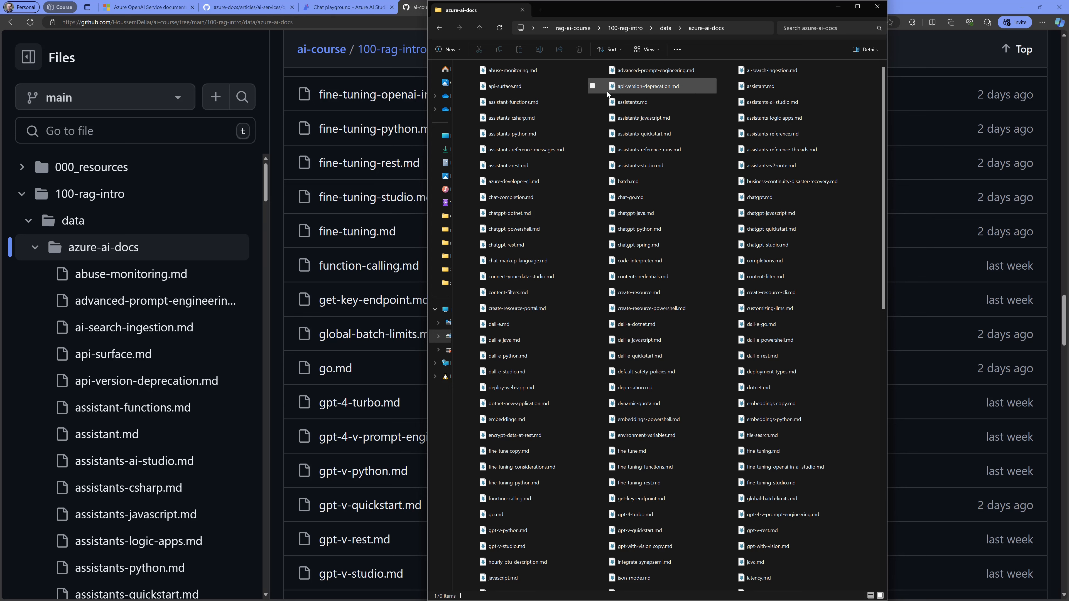
key(alt+Tab)
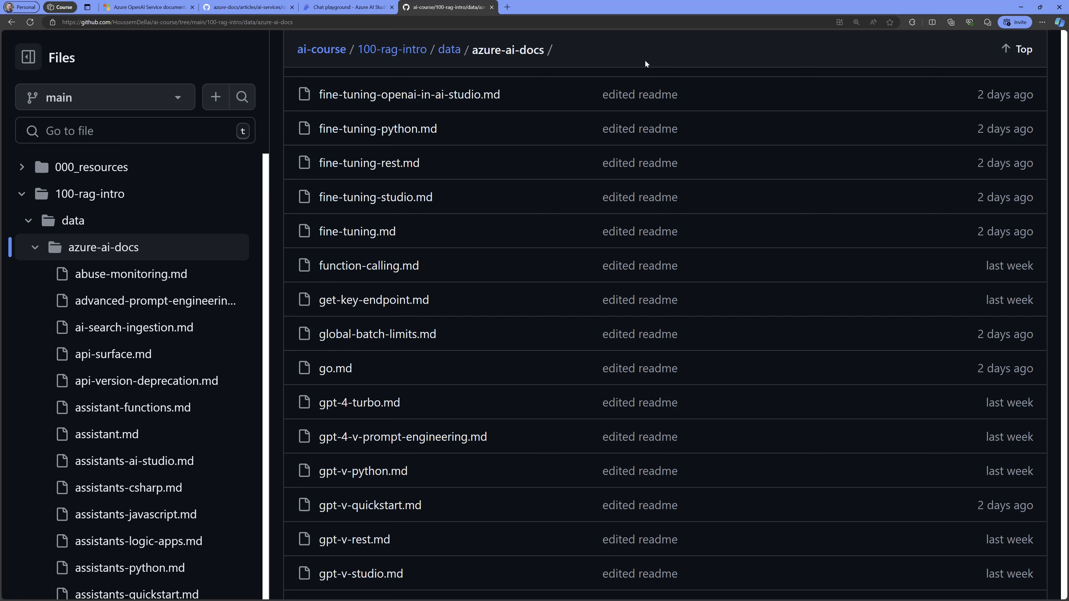
In the Azure AI Studio chat playground, upload all Markdown files from the local azure-ai-docs folder as source data
click(352, 7)
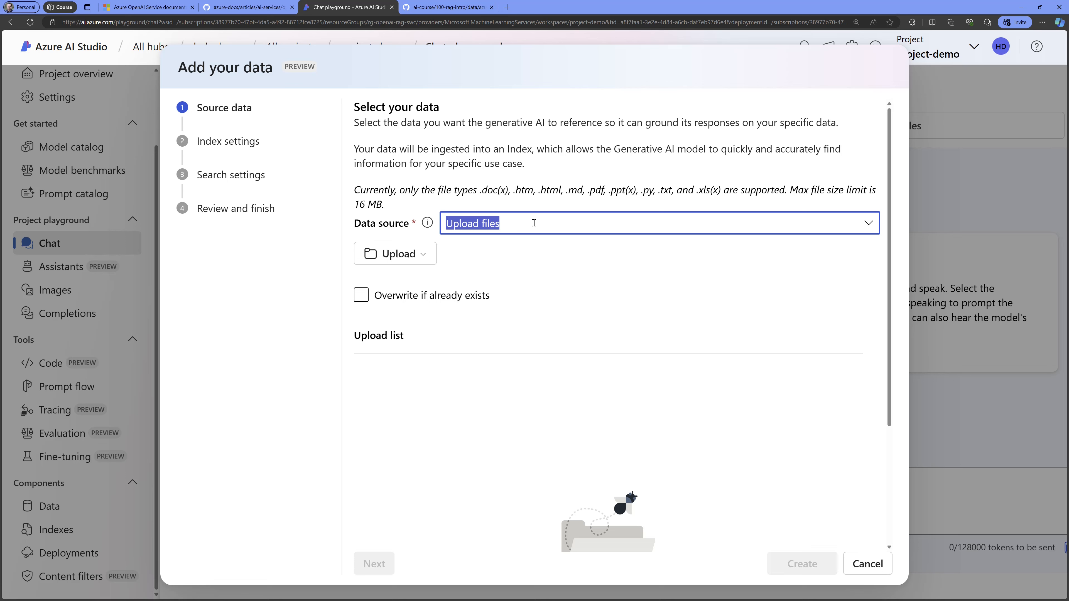
click(592, 228)
click(526, 416)
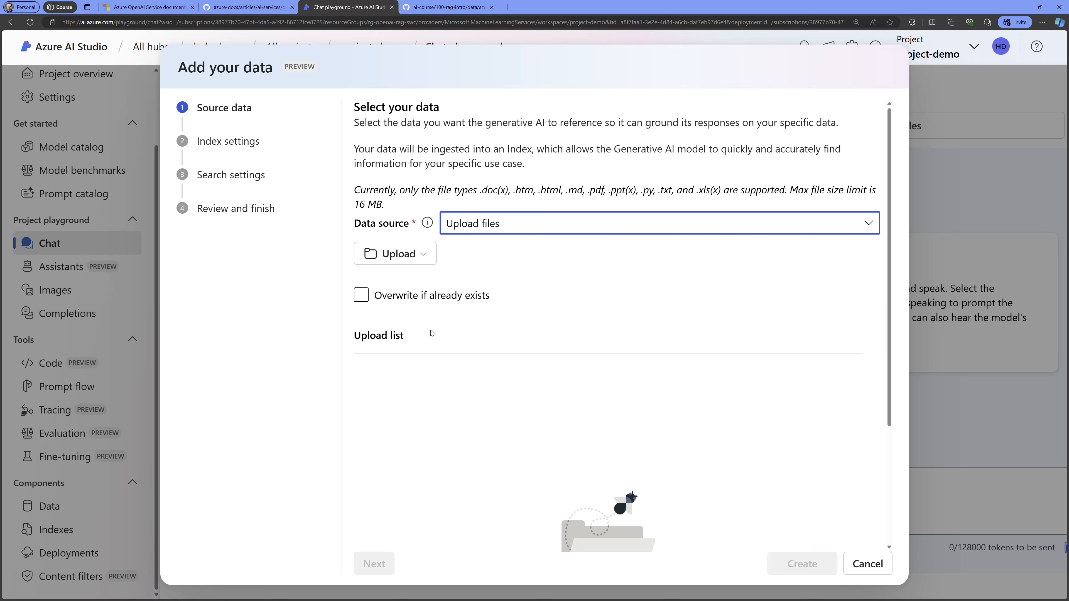
click(408, 254)
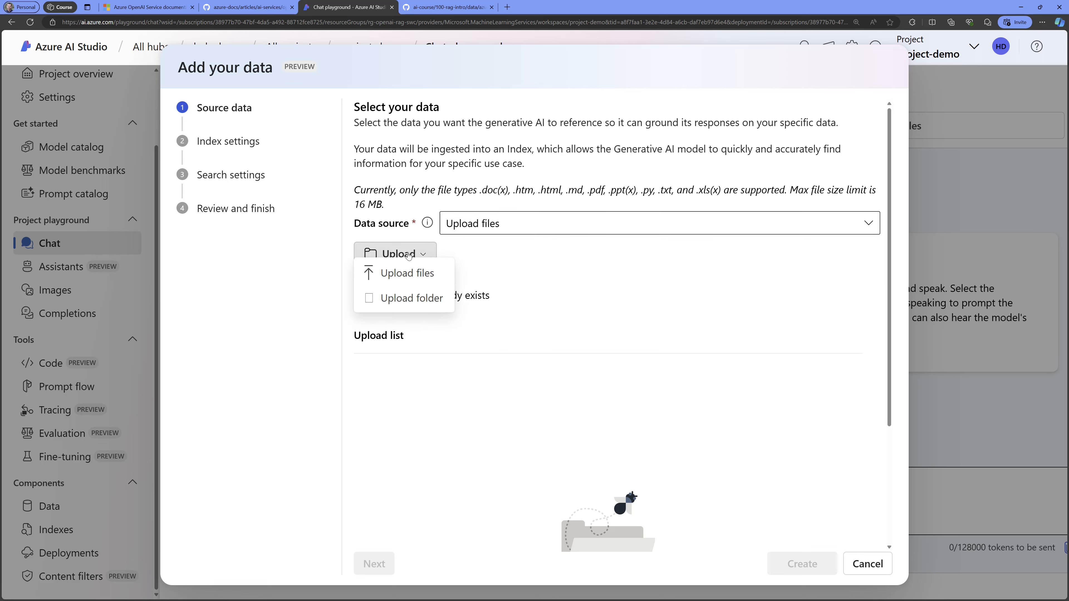
click(405, 281)
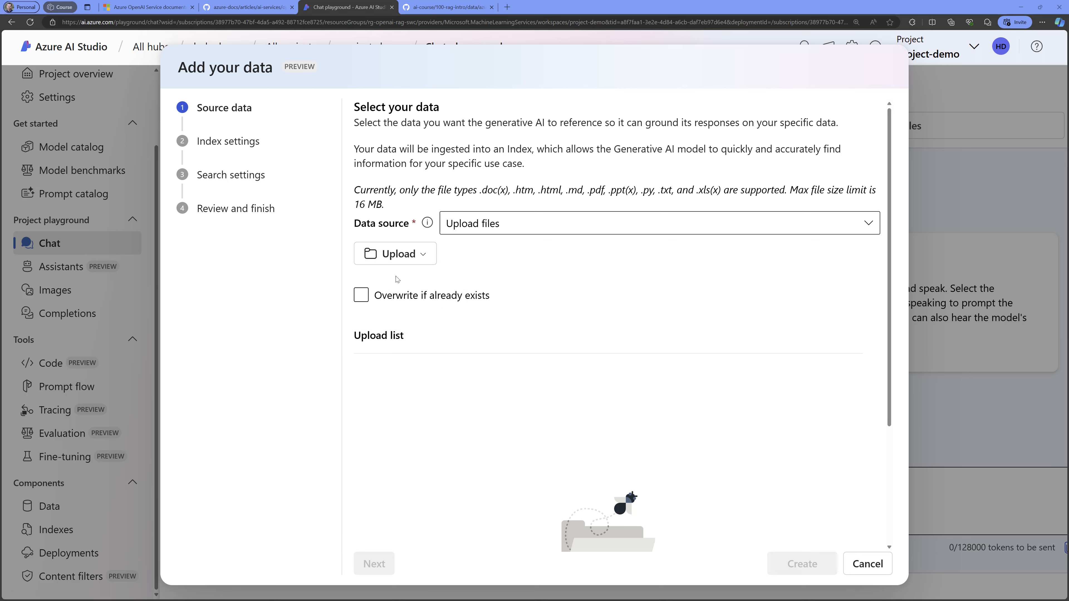
key(ctrl+a)
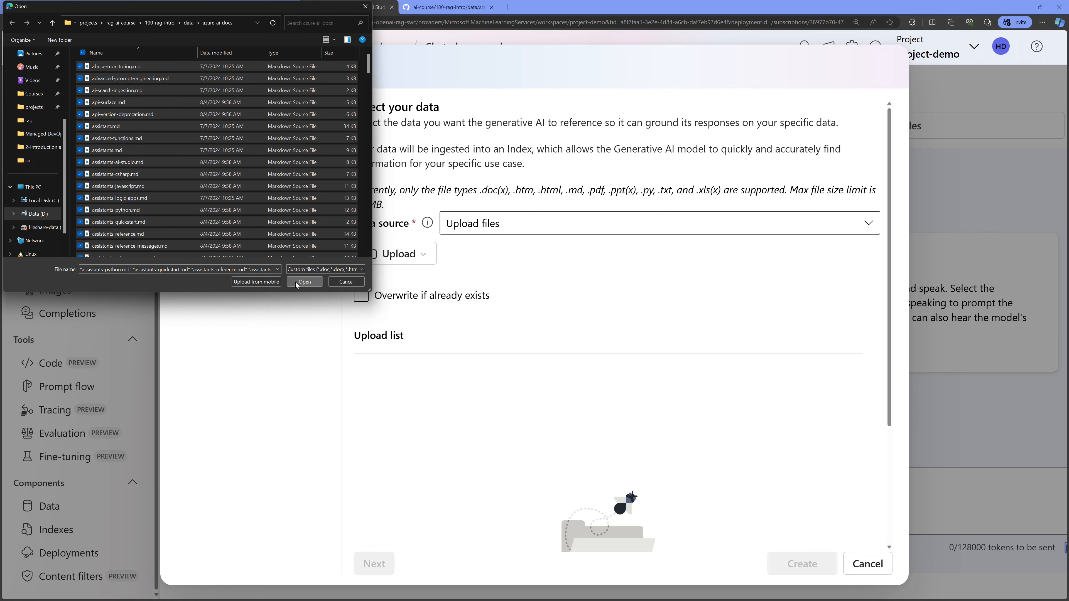
click(305, 281)
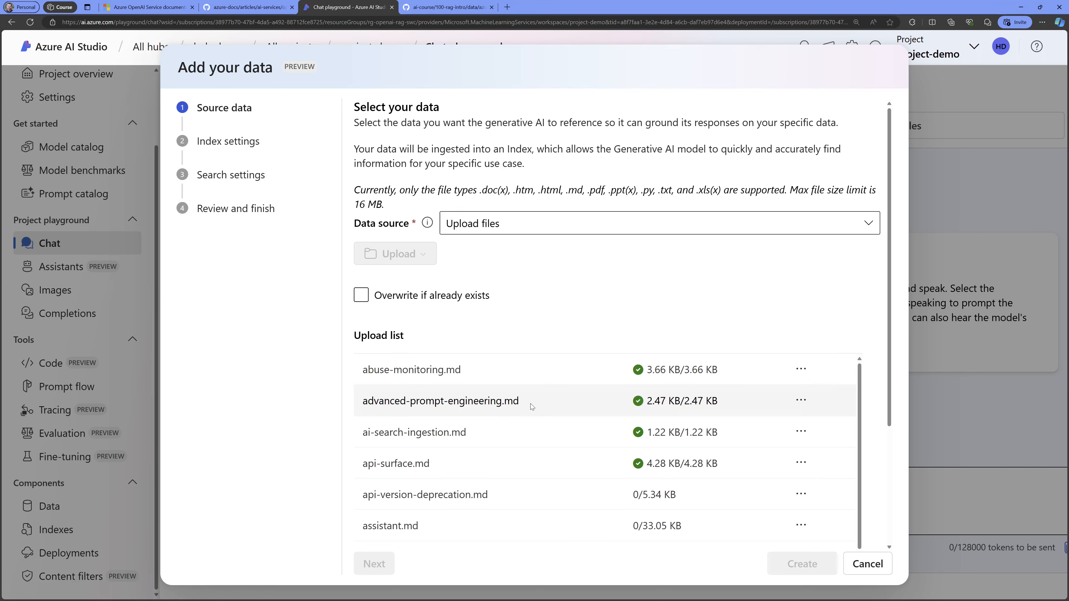
Go through the upload list to its last page and continue to the index settings
scroll(555, 432, down, 2)
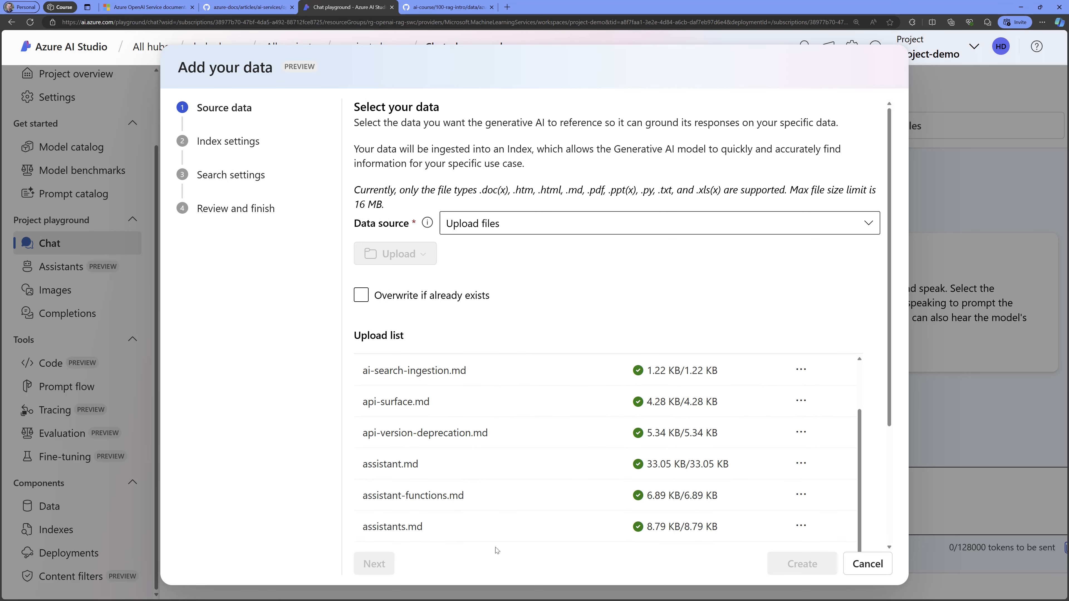
scroll(613, 461, down, 5)
click(638, 452)
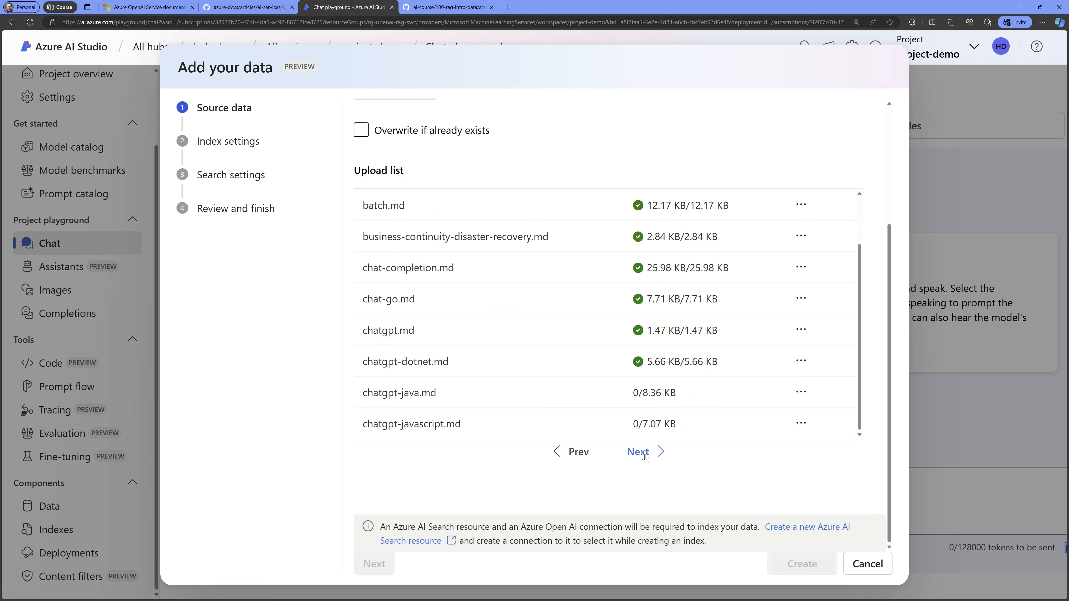
click(644, 454)
click(644, 453)
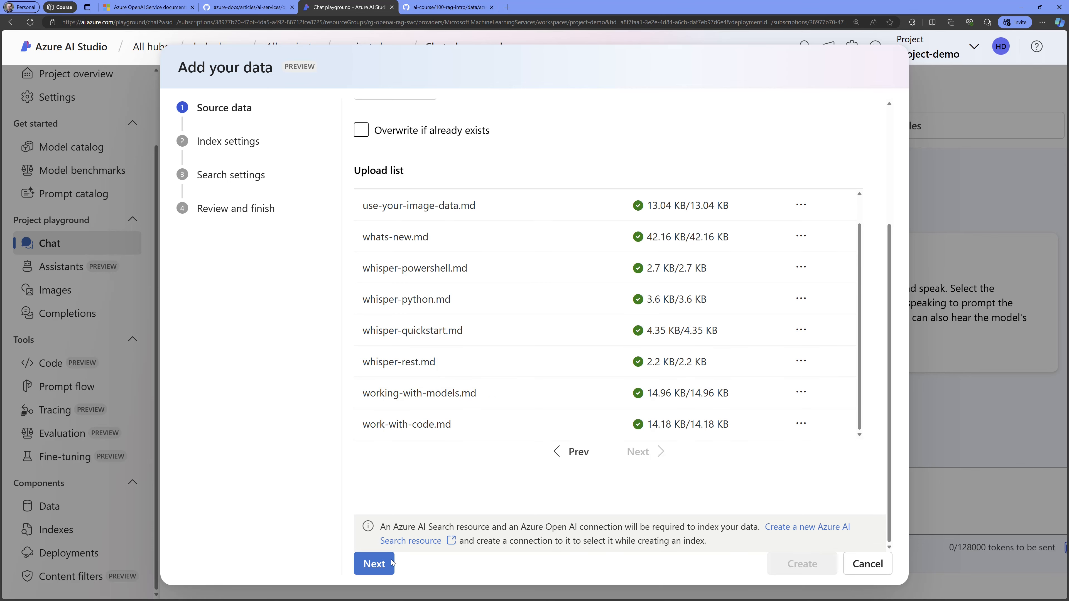
click(365, 564)
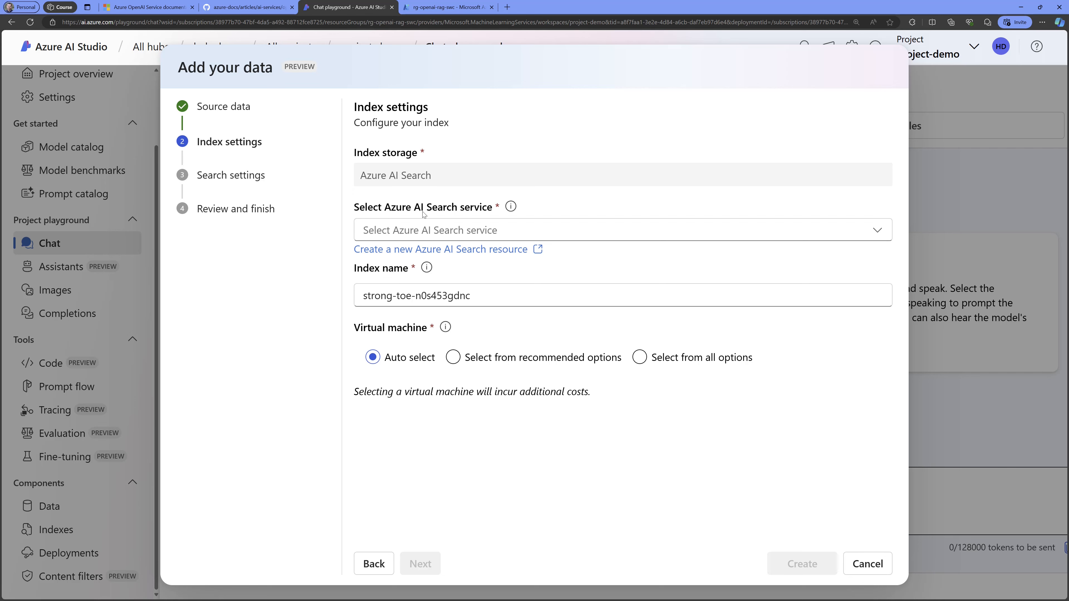
Check the rg-openai-rag-swc resources in the Azure portal, and connect ai-search-swc-course as the index's Azure AI Search service with API key authentication
click(435, 9)
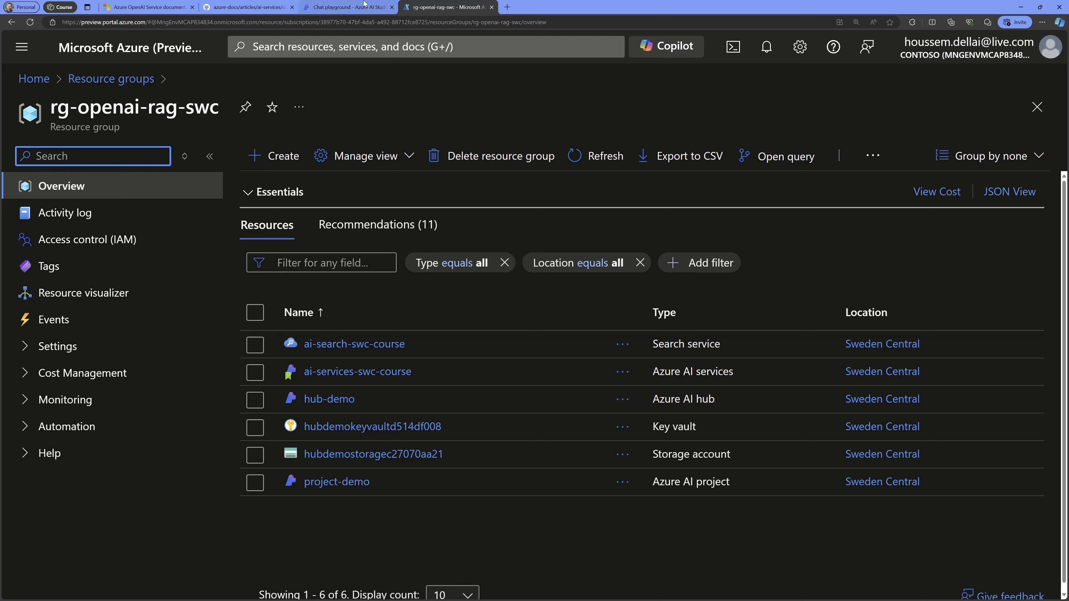
click(347, 7)
click(616, 235)
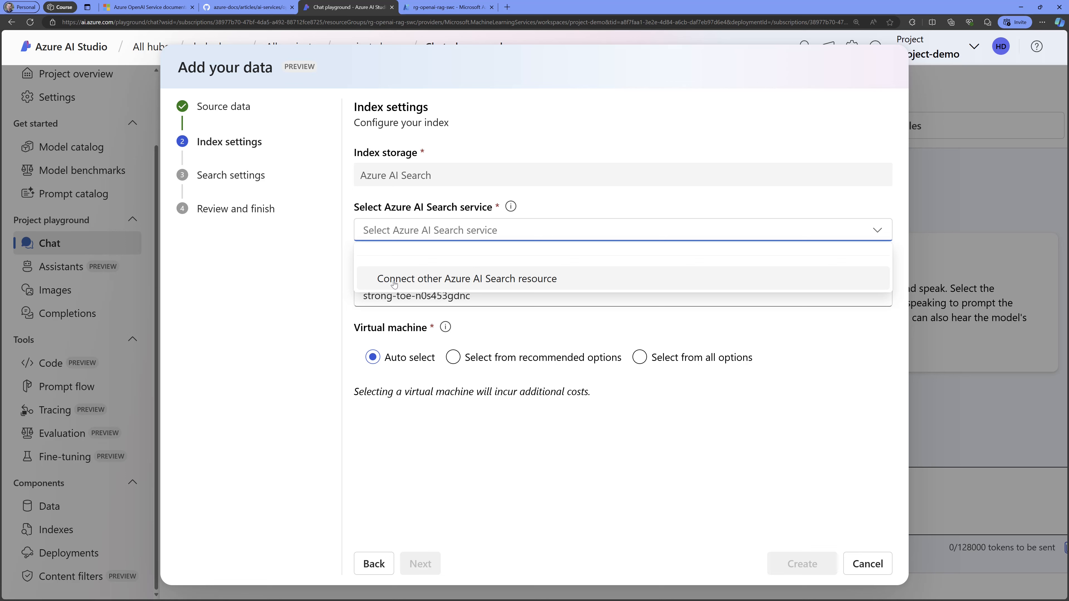
click(493, 280)
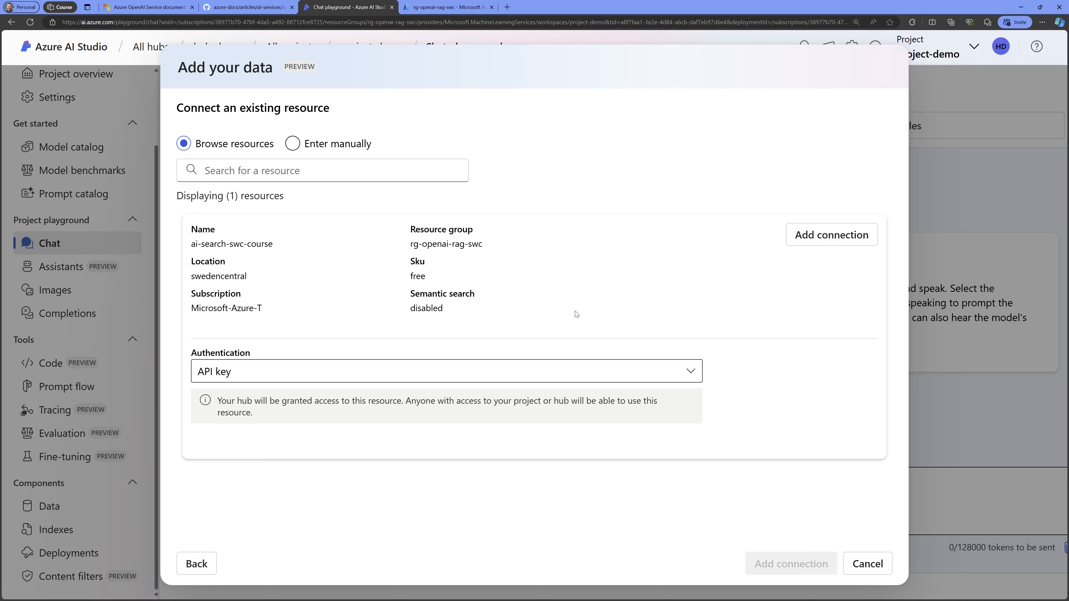
click(827, 241)
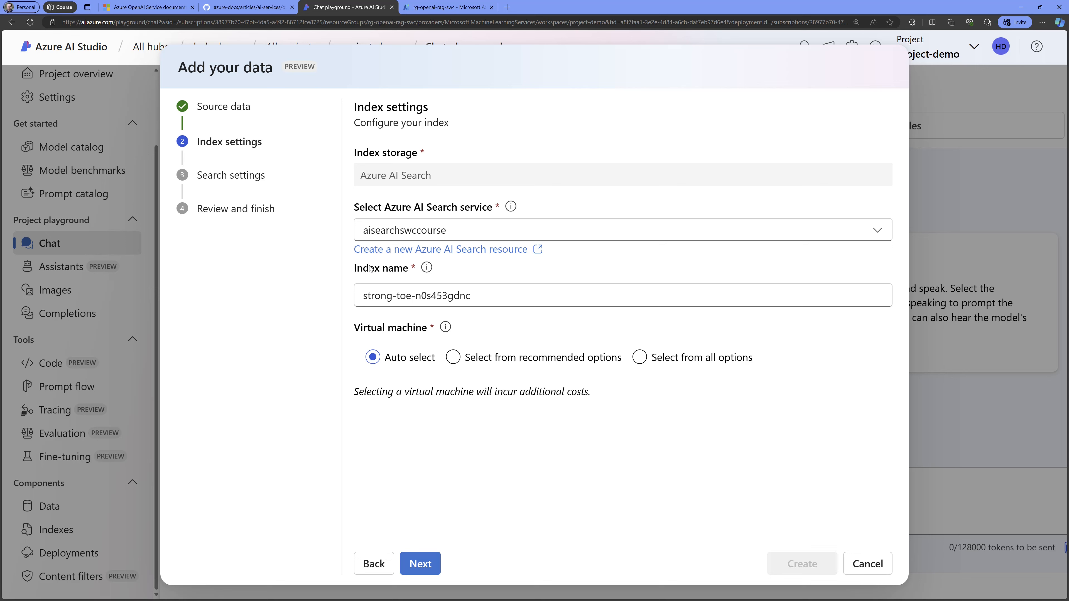
Set the index name to index-docs
triple_click(493, 299)
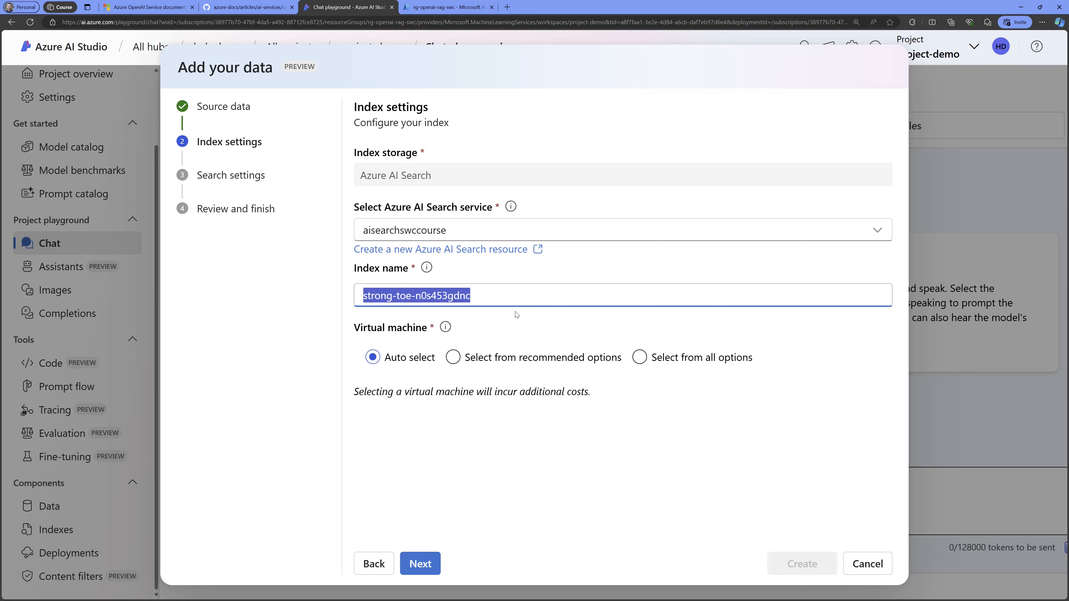
key(BackSpace)
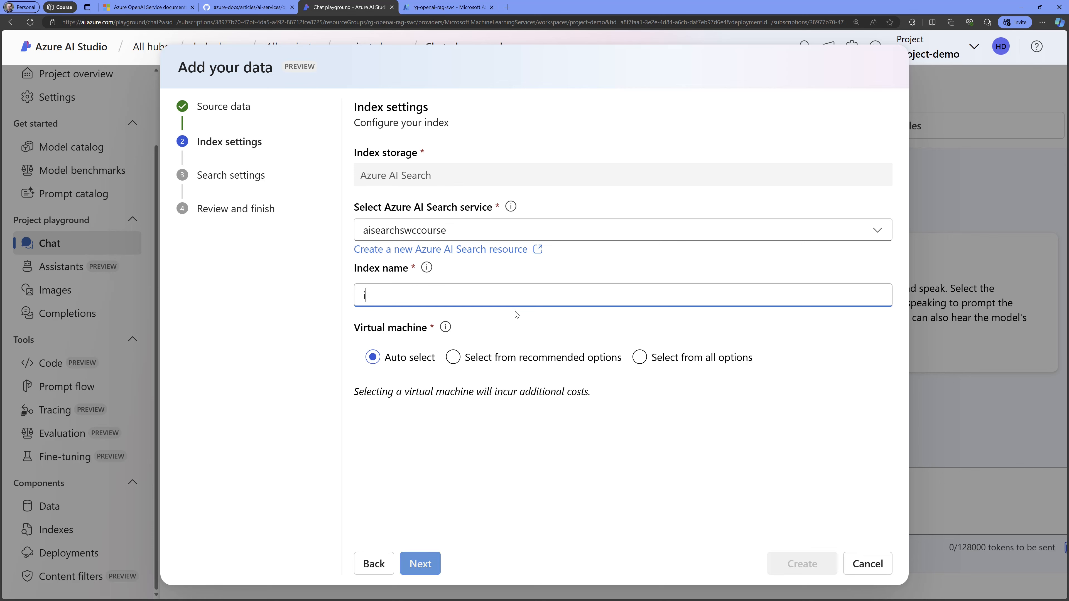
text(index-docs)
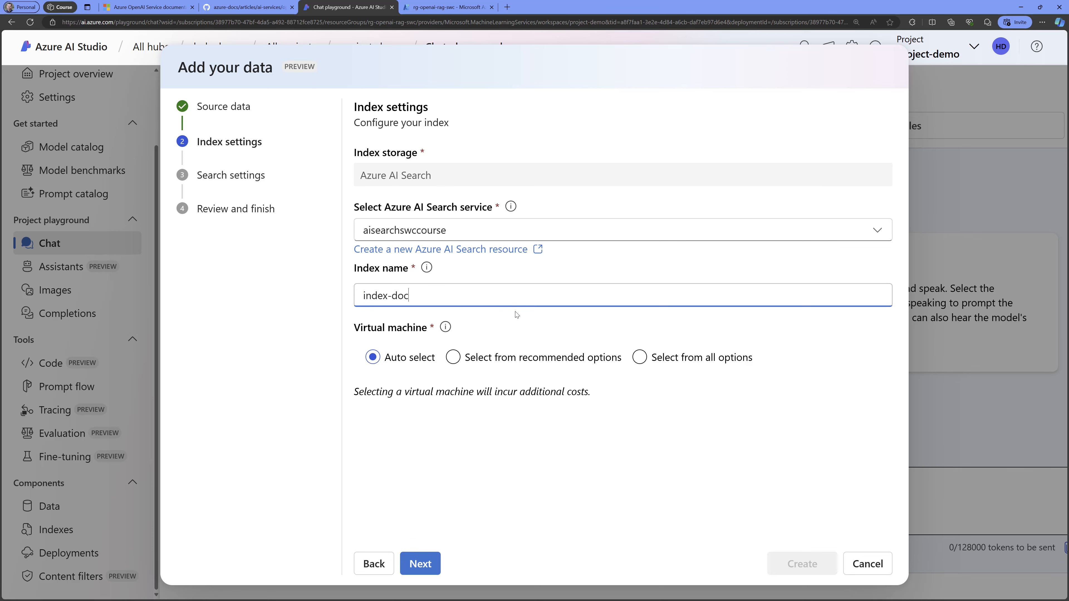
click(471, 335)
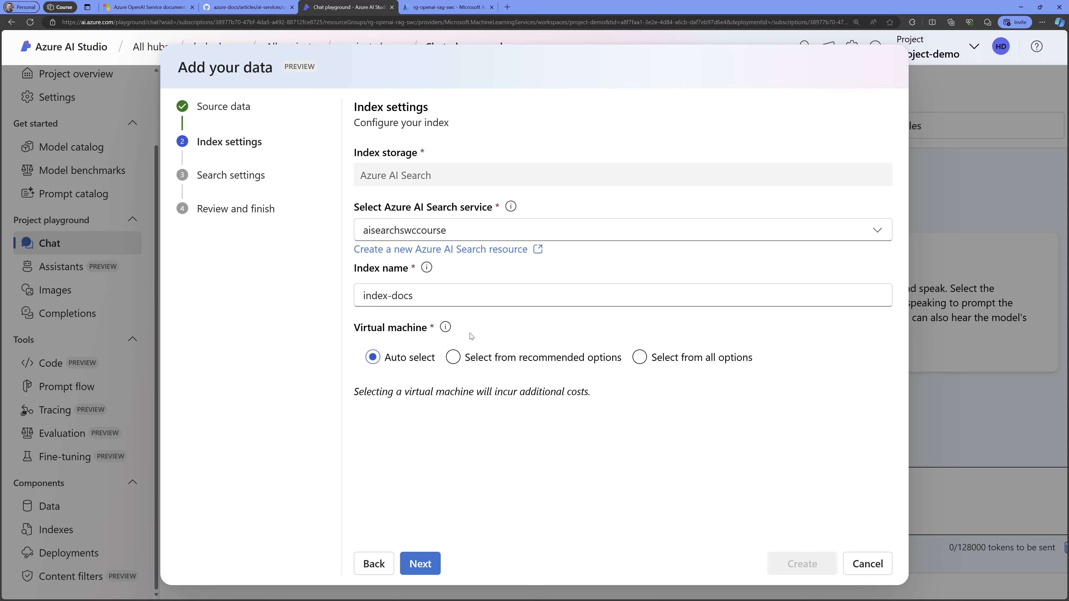
Examine the virtual machine sizes and costs among all options and the recommended ones, and return the selection to Auto select
click(639, 358)
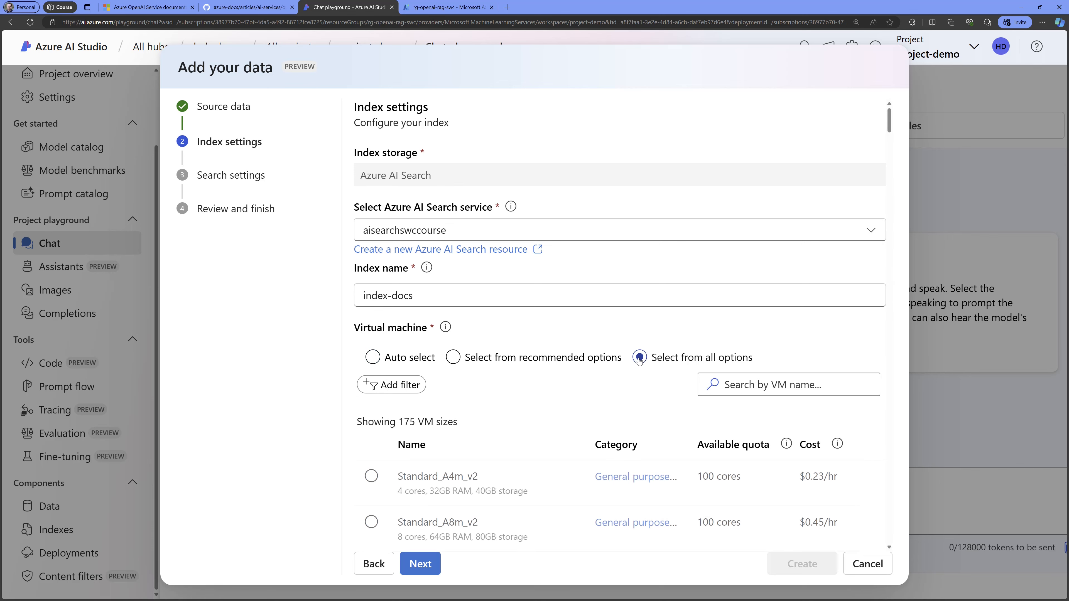
scroll(543, 476, down, 3)
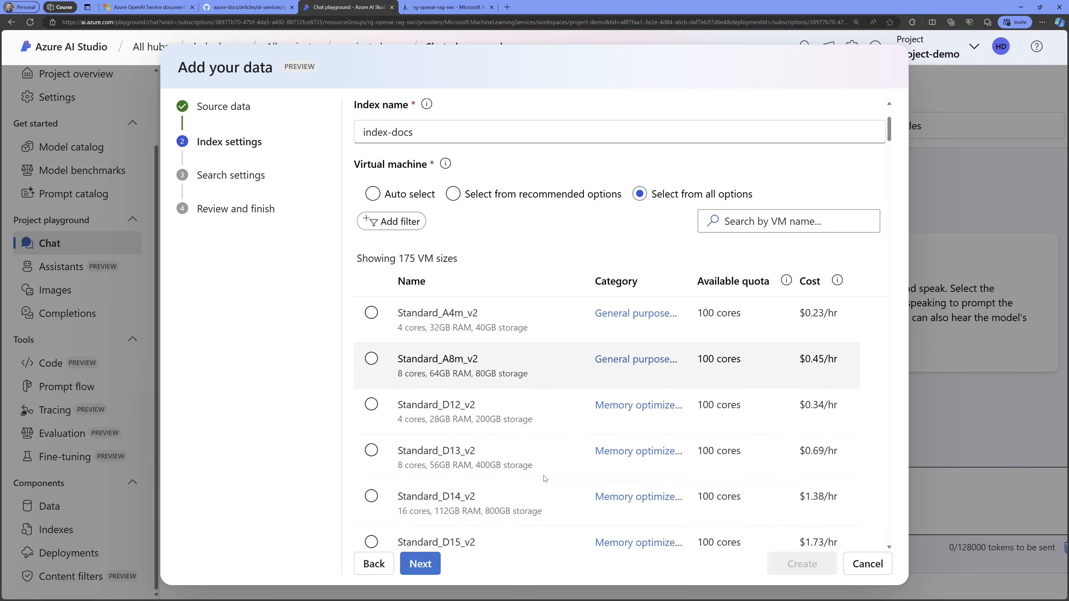
scroll(544, 478, down, 20)
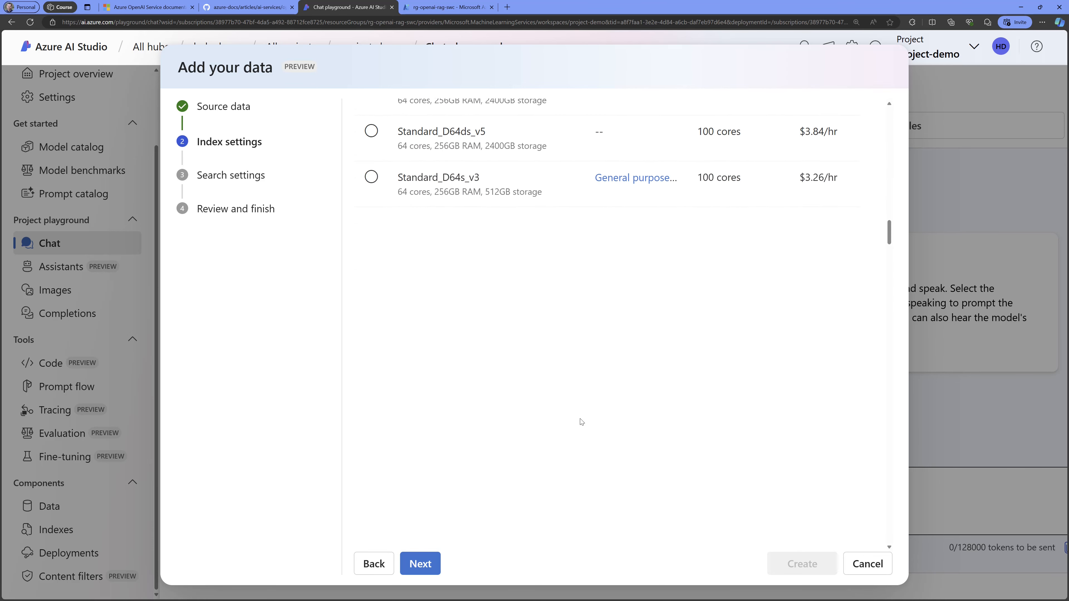
scroll(581, 426, up, 5)
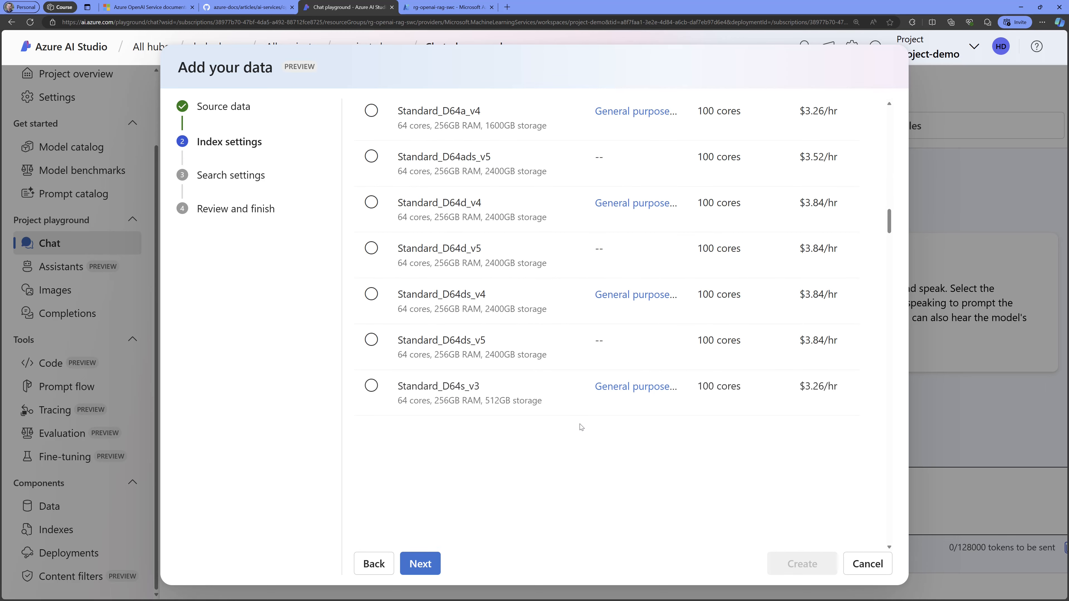
scroll(580, 427, up, 20)
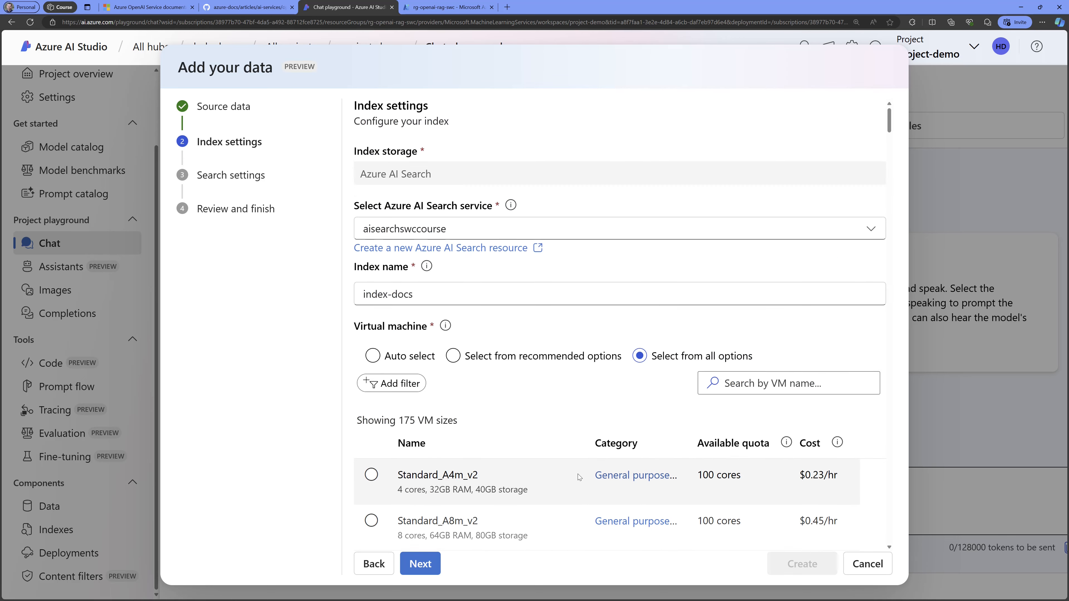
scroll(577, 474, down, 3)
scroll(574, 465, up, 6)
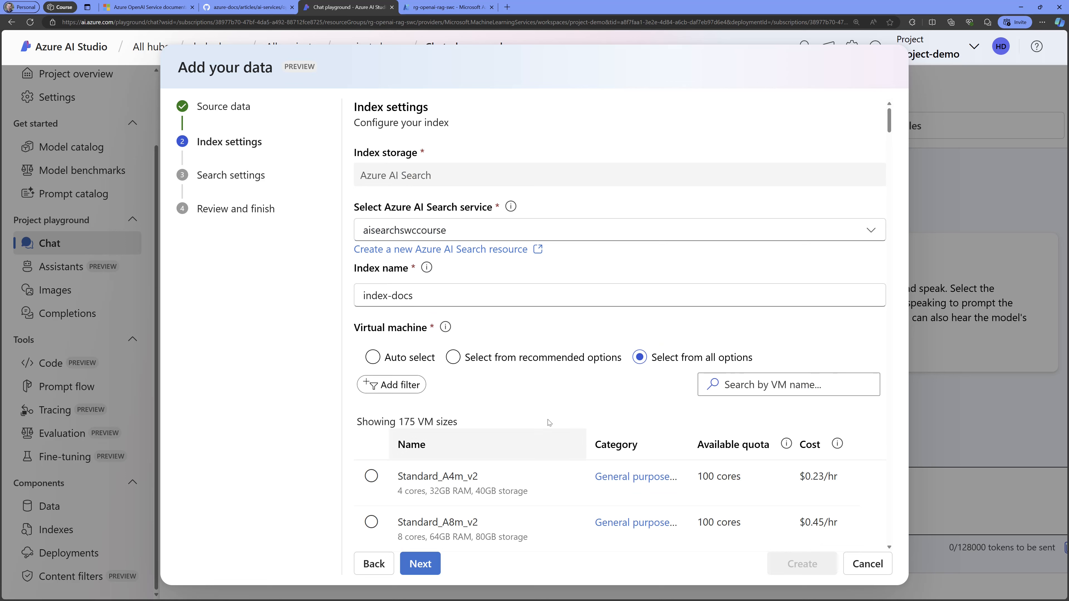
click(520, 359)
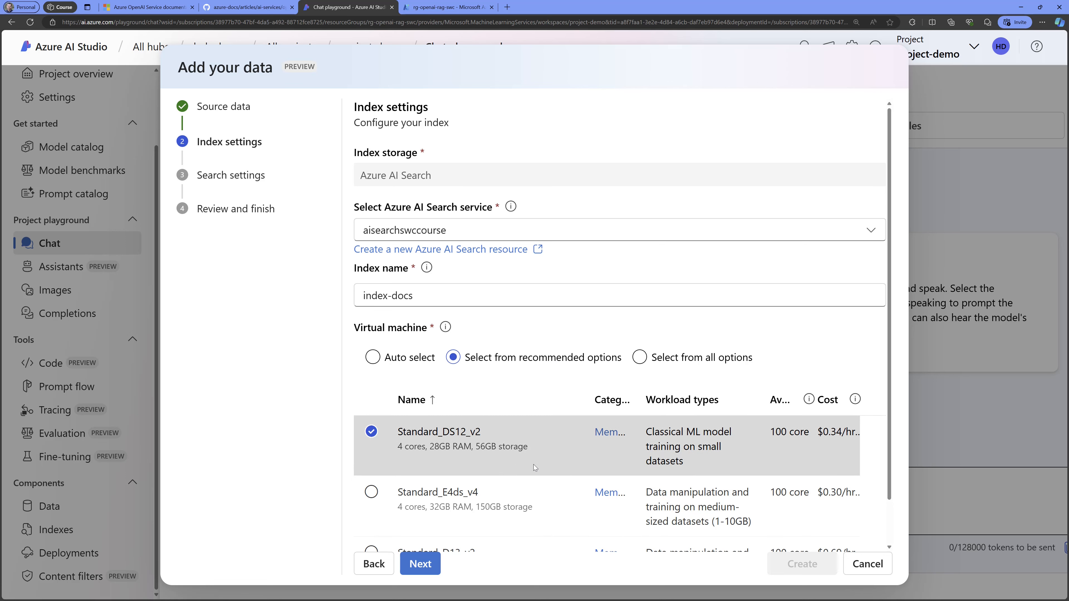
scroll(537, 462, down, 1)
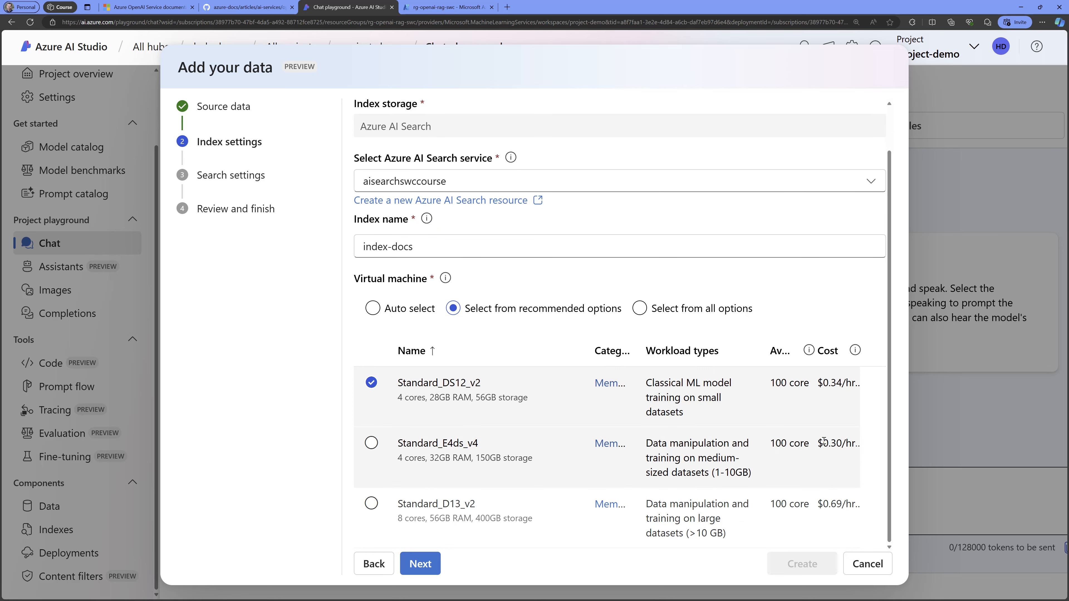
click(373, 308)
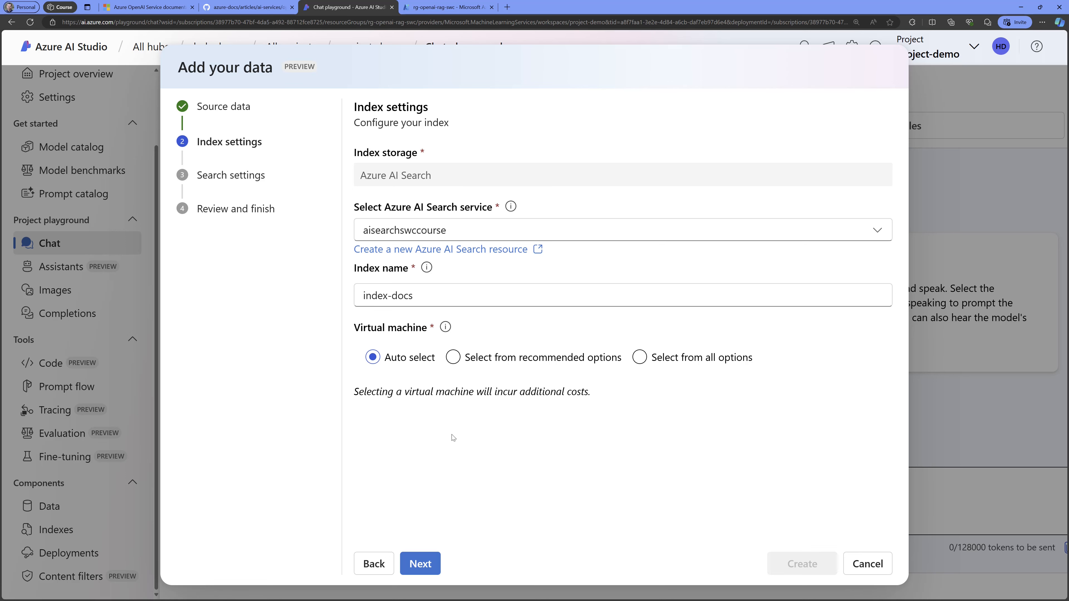
Continue to the search settings and switch vector search for the search resource off and back on
click(425, 564)
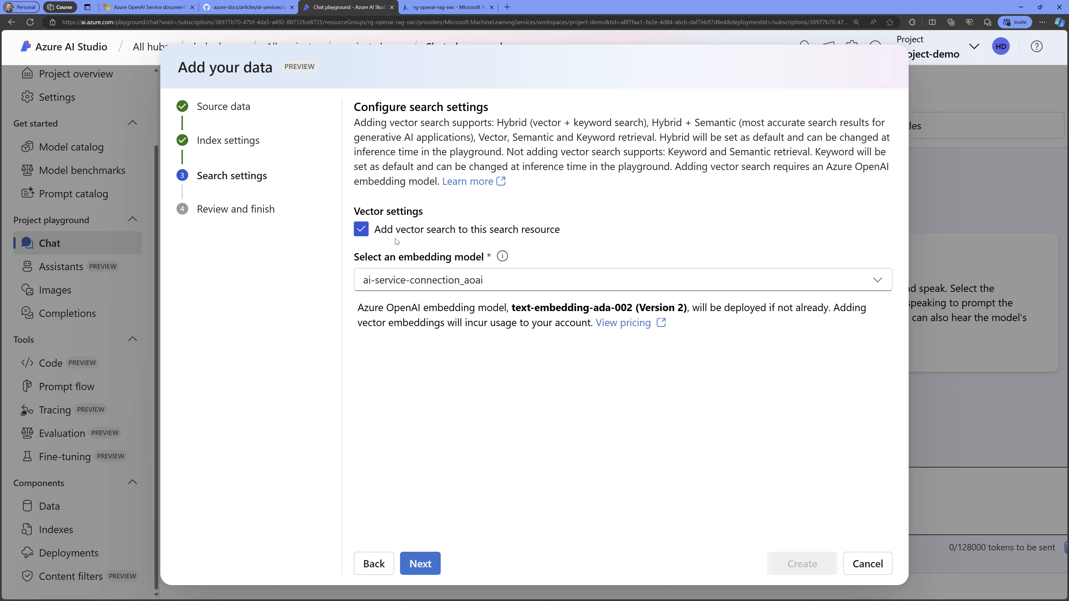
click(360, 235)
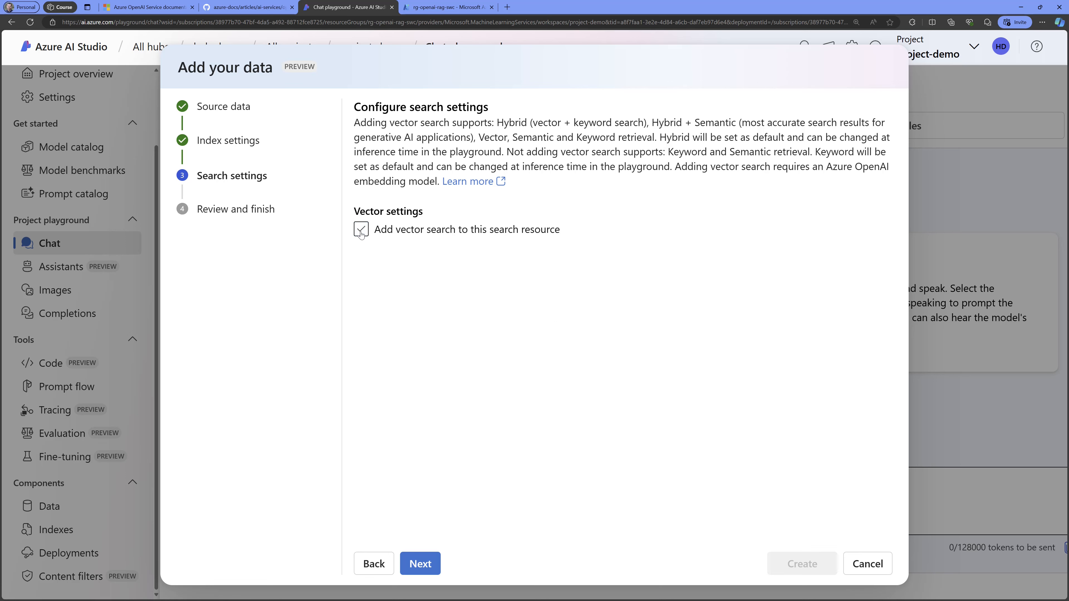
click(361, 231)
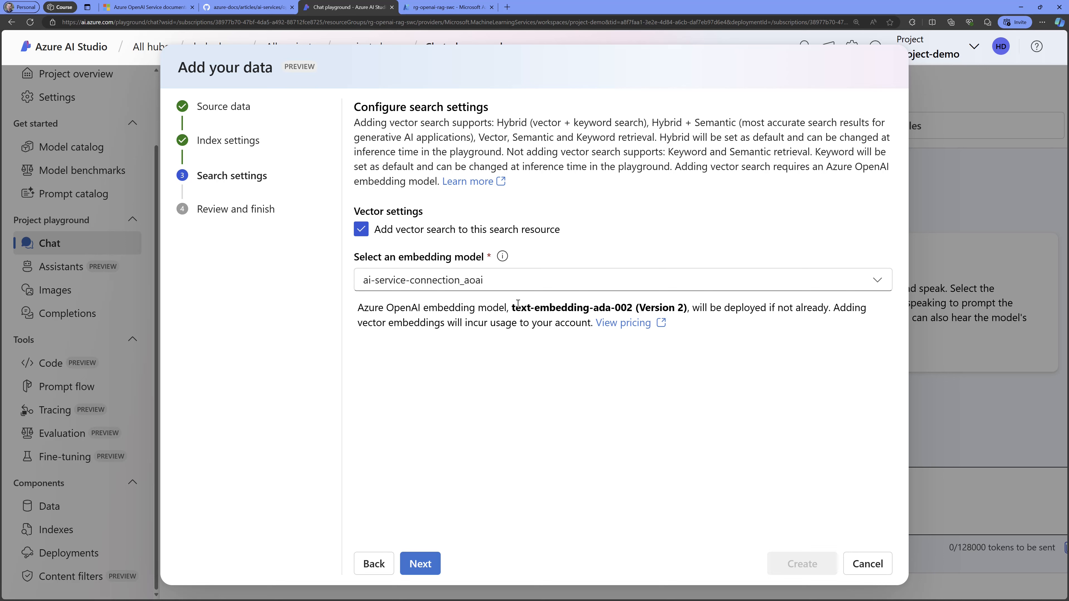
drag(512, 308, 632, 306)
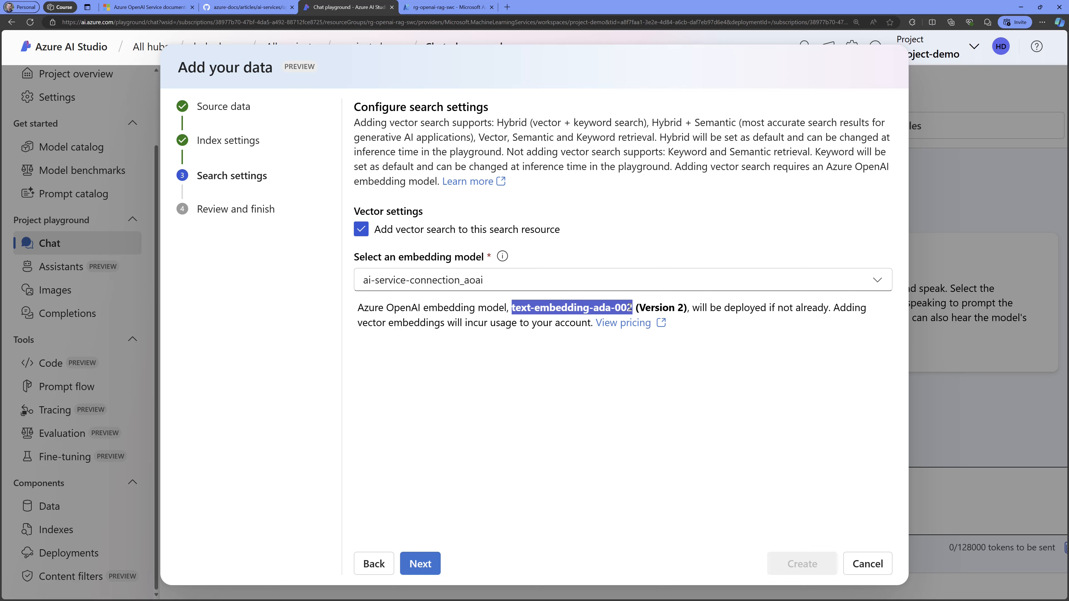
drag(630, 308, 512, 307)
click(508, 308)
drag(508, 309, 634, 309)
click(532, 311)
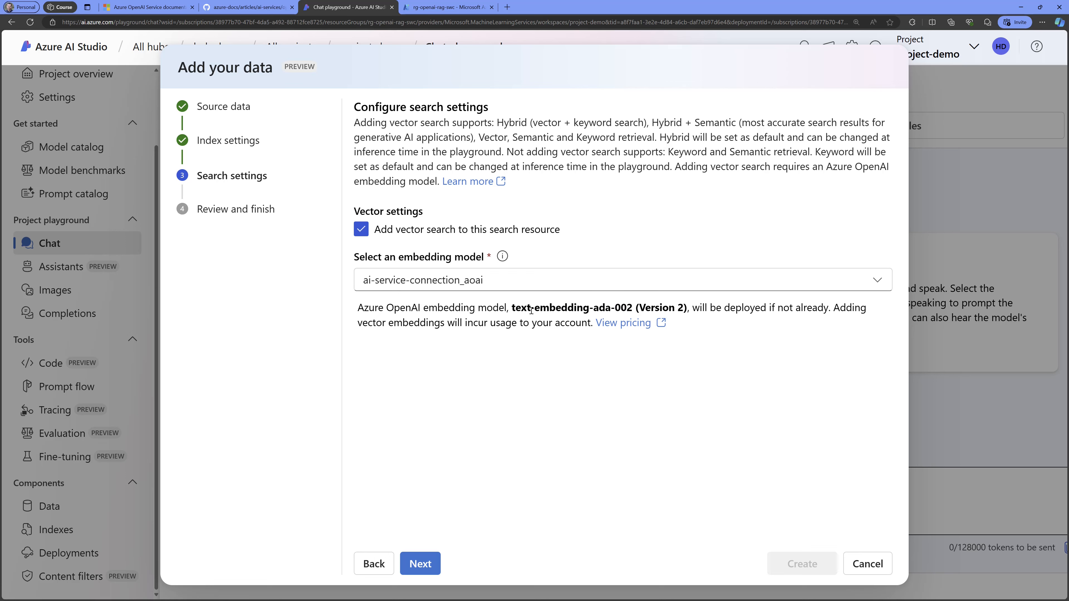
Keep ai-service-connection_aoai as the embedding model connection, continue to the review, and create the index
click(493, 285)
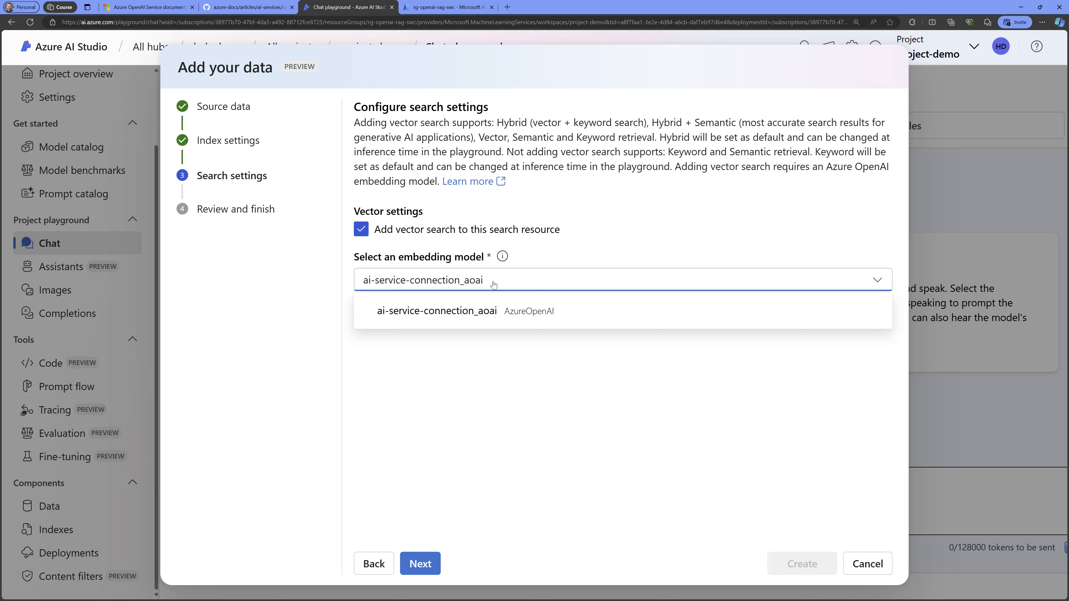
click(497, 308)
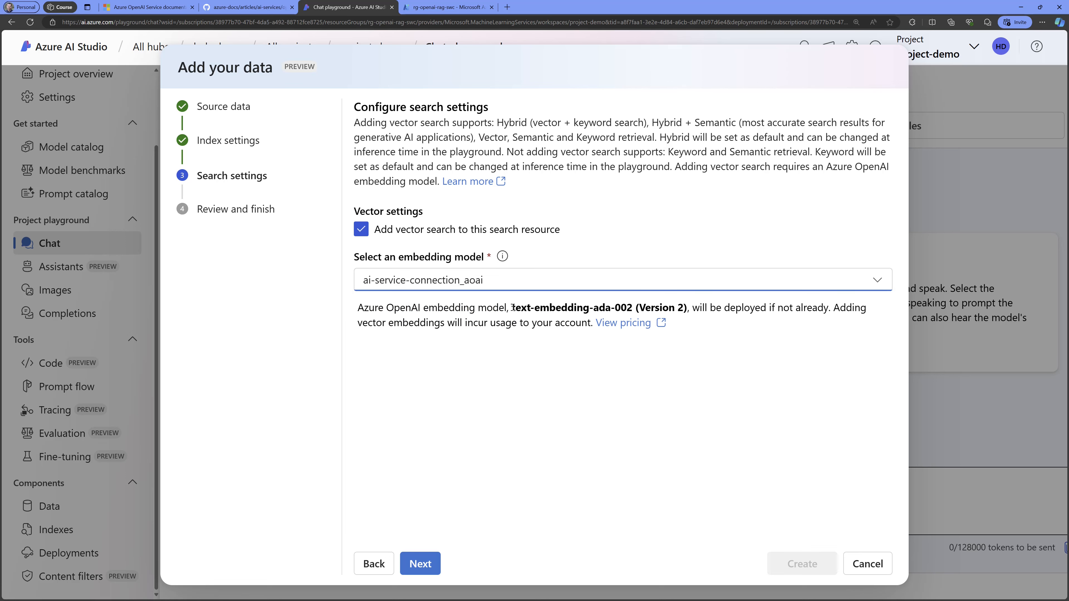
drag(511, 307, 629, 307)
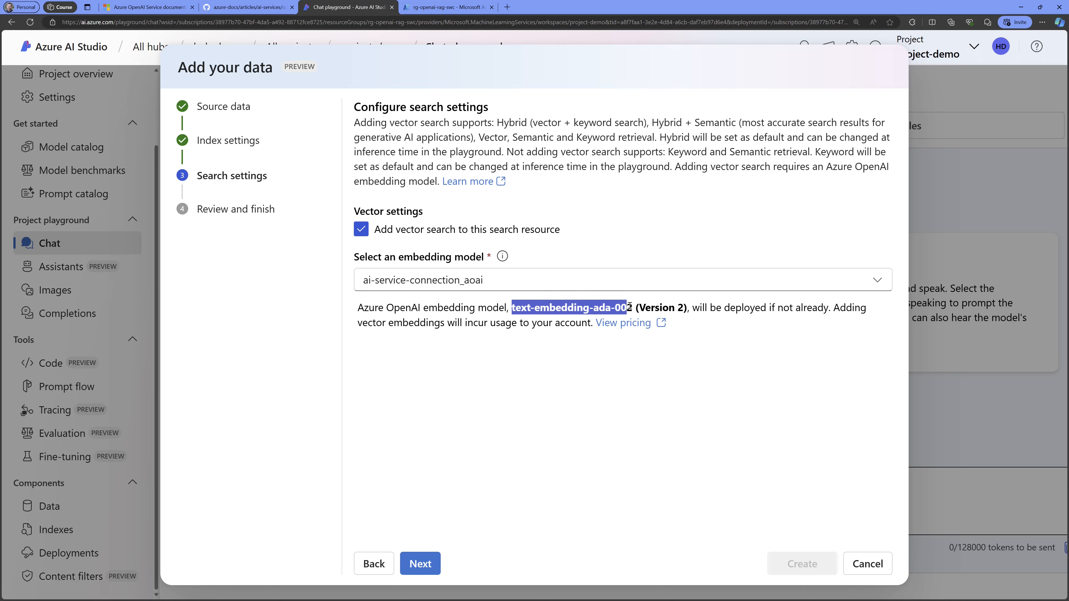
click(436, 363)
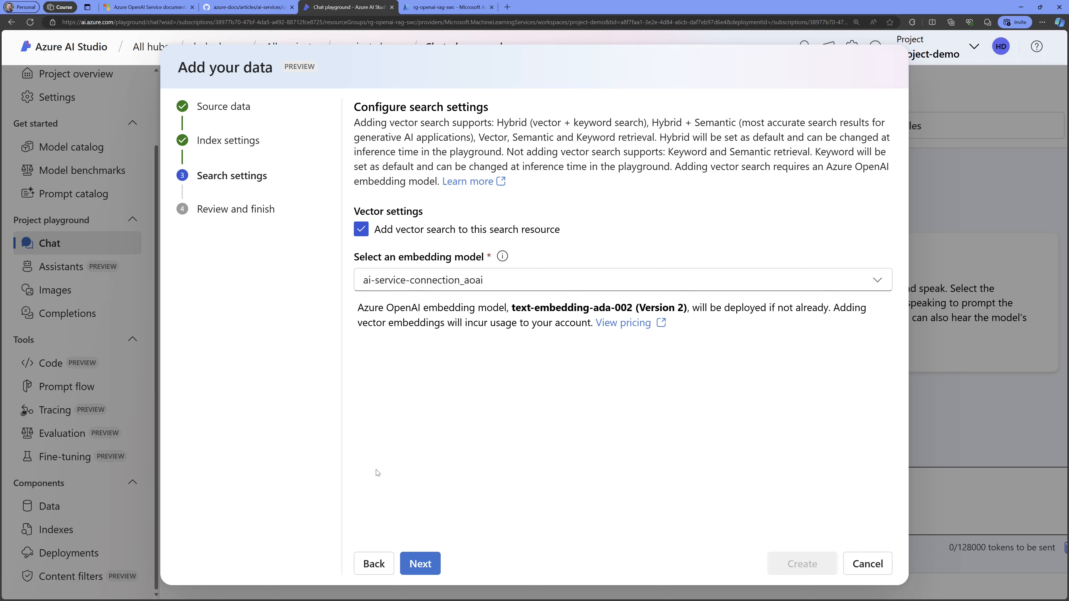
click(423, 565)
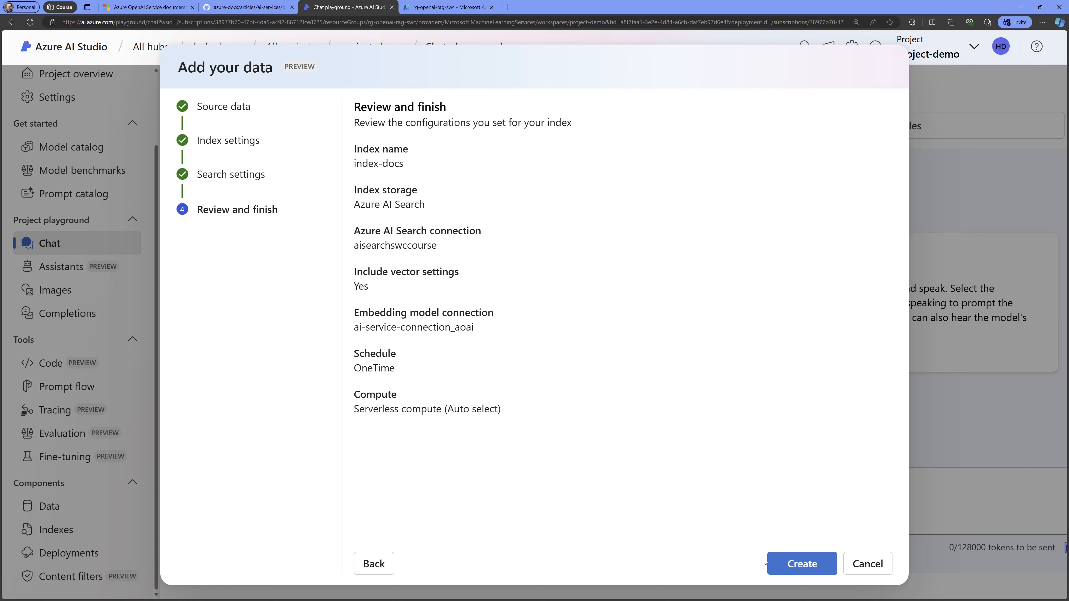
click(783, 564)
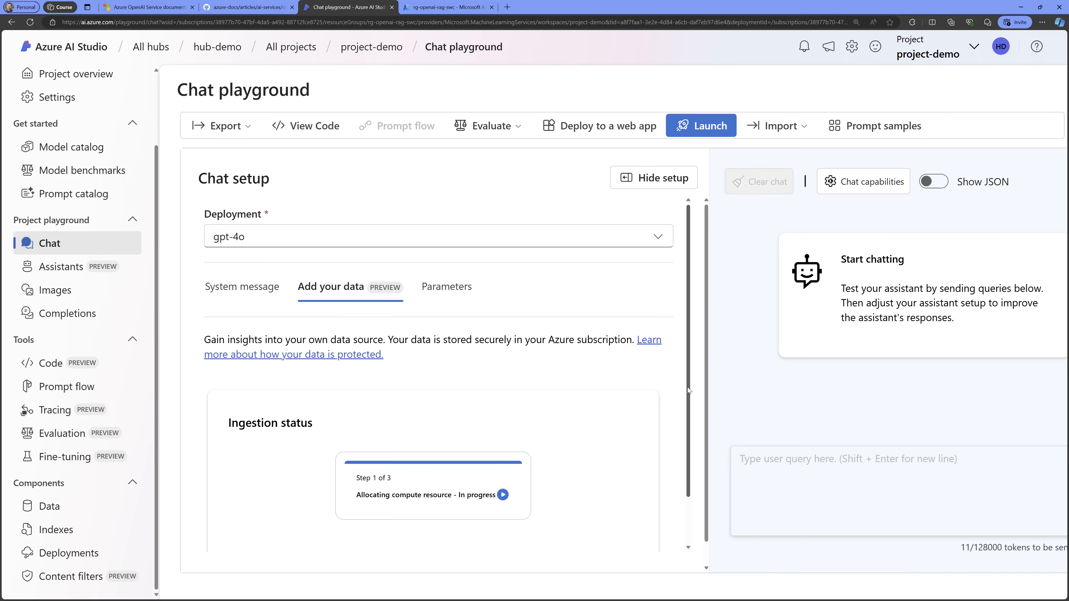
Follow the index's ingestion status through its compute allocation, chunking, index creation and registration stages
mouse_move(688, 387)
mouse_down()
mouse_move(691, 411)
mouse_move(688, 392)
mouse_up()
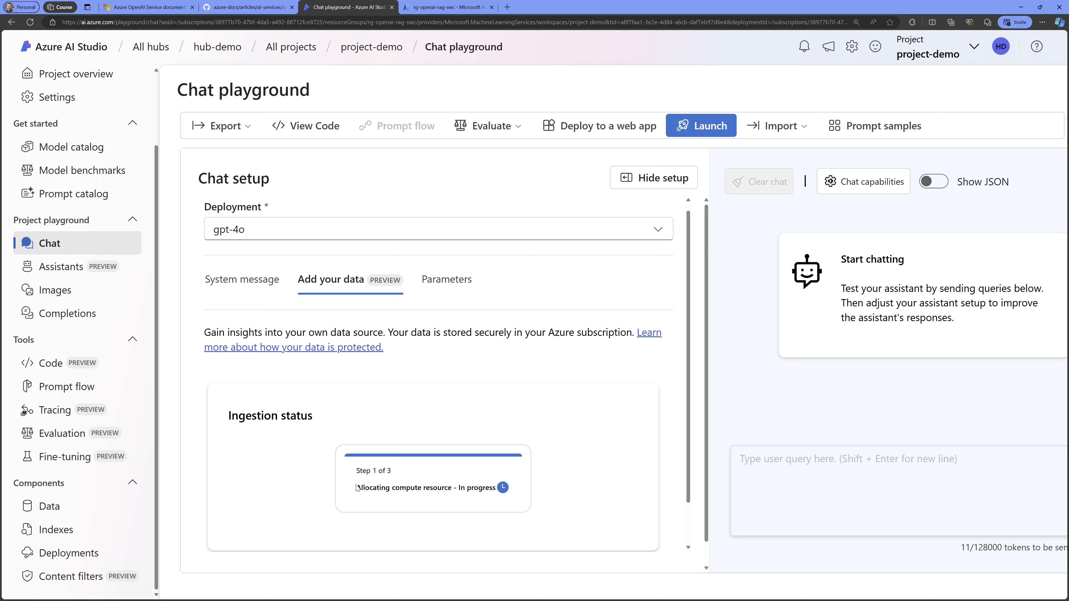
drag(357, 487, 459, 488)
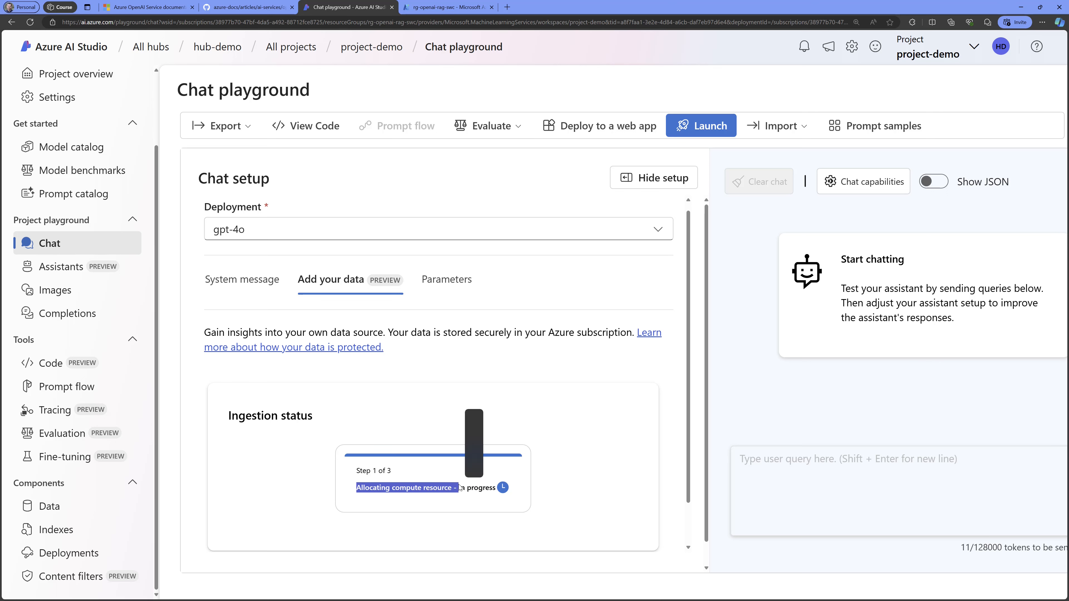
click(435, 519)
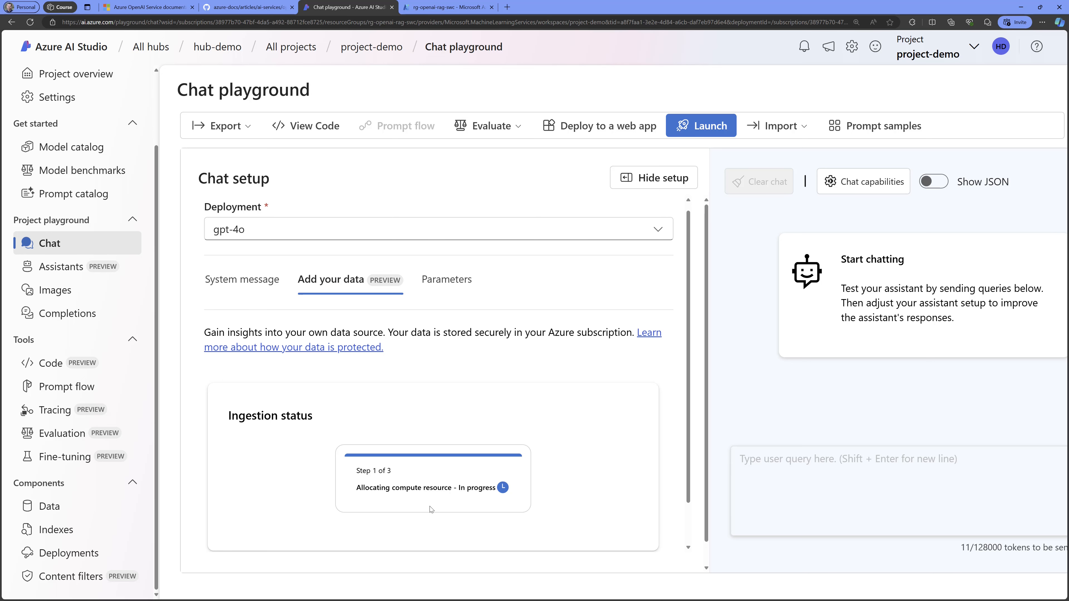
scroll(566, 423, down, 4)
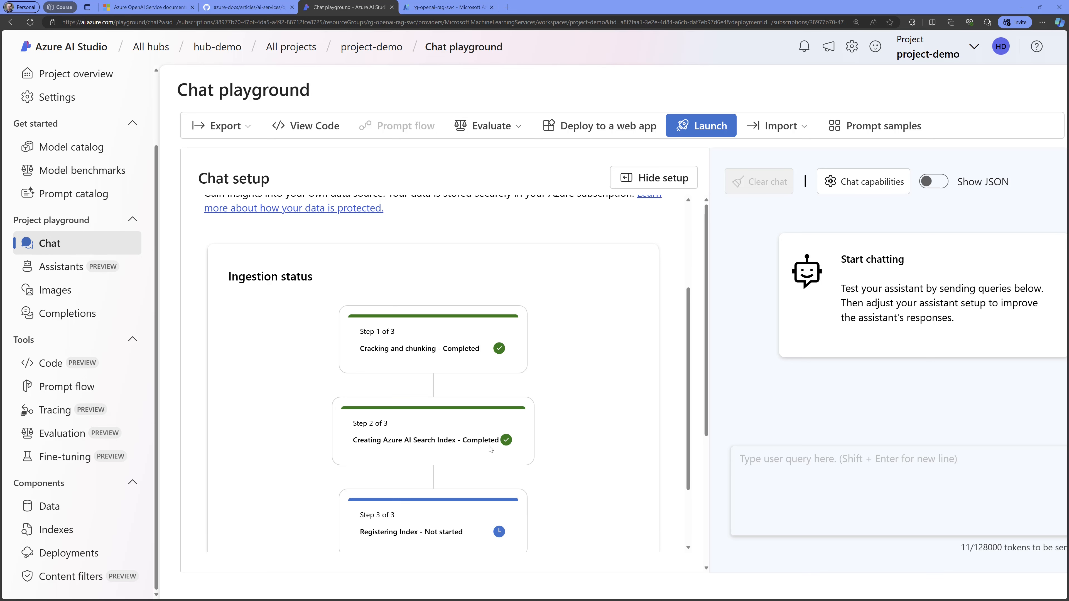
scroll(490, 450, down, 2)
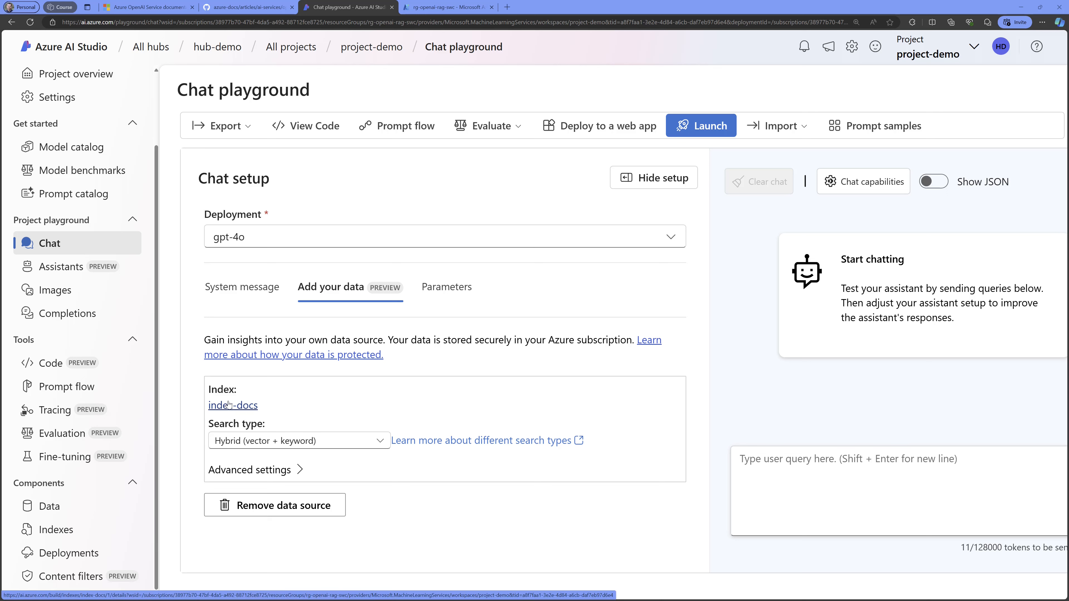
Switch to the Azure portal, list the indexes of the ai-search-swc-course search service, and refresh the list
click(439, 8)
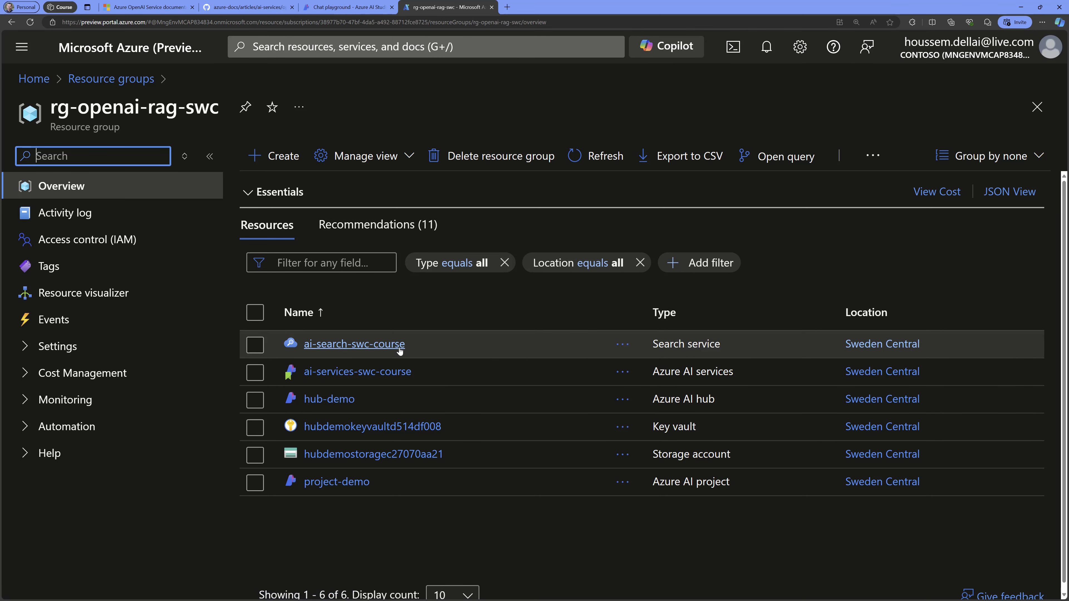
click(361, 347)
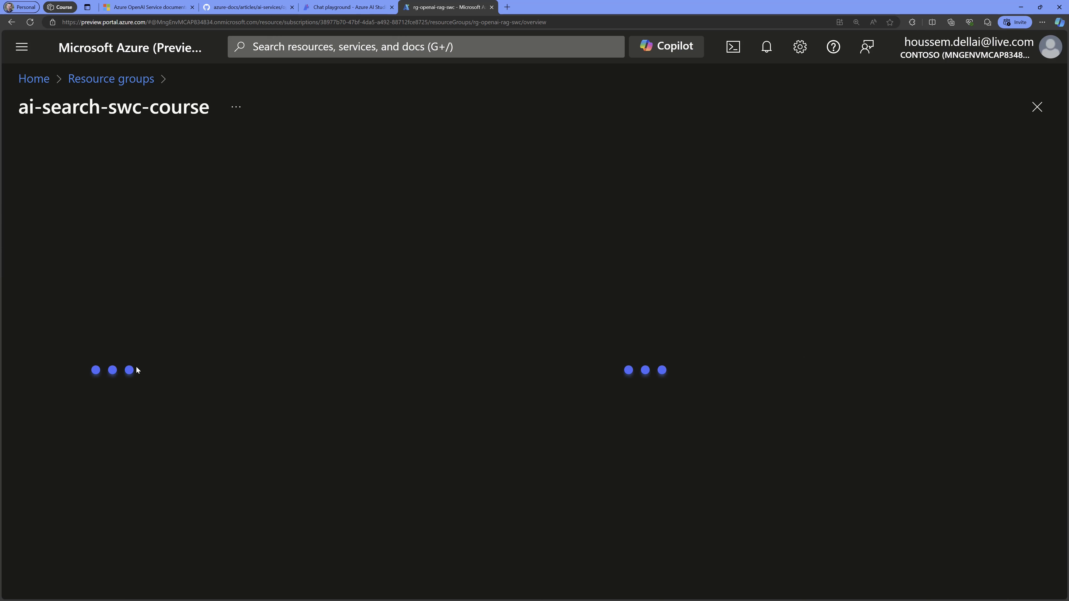
click(70, 347)
click(74, 372)
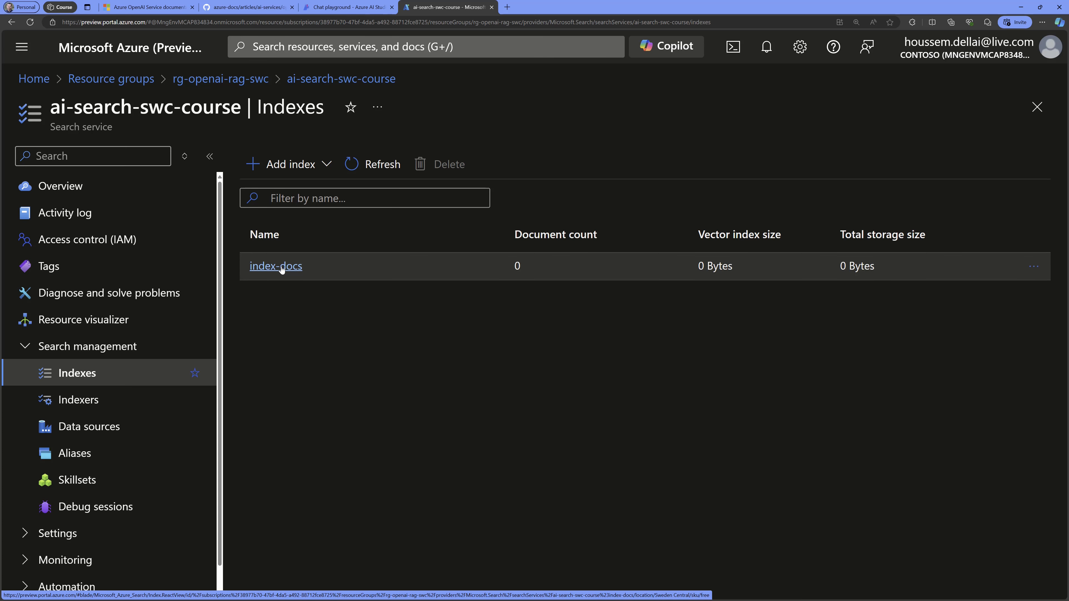
click(370, 165)
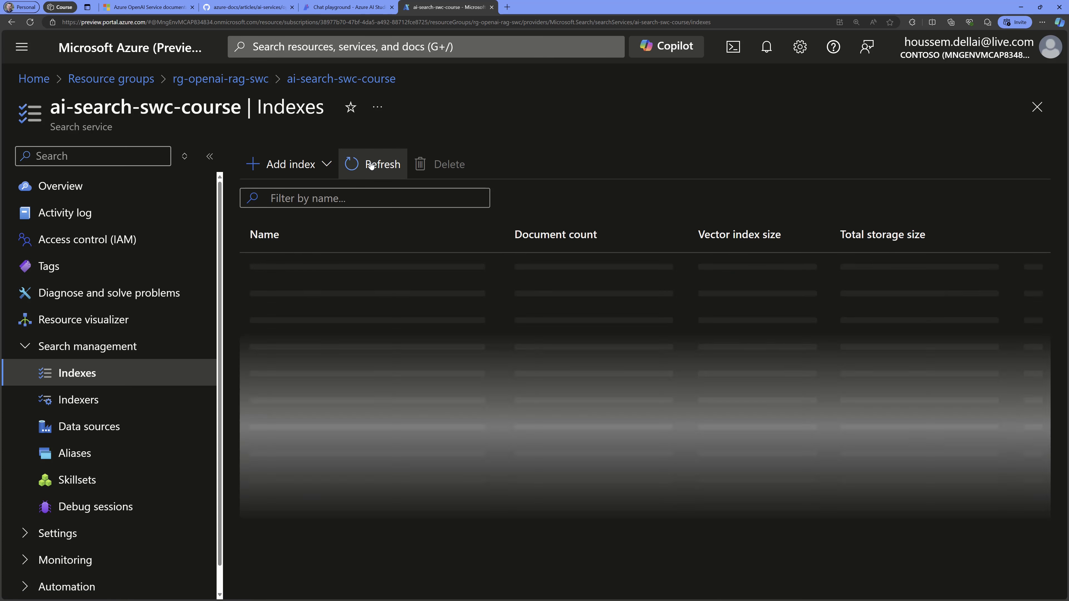
click(370, 165)
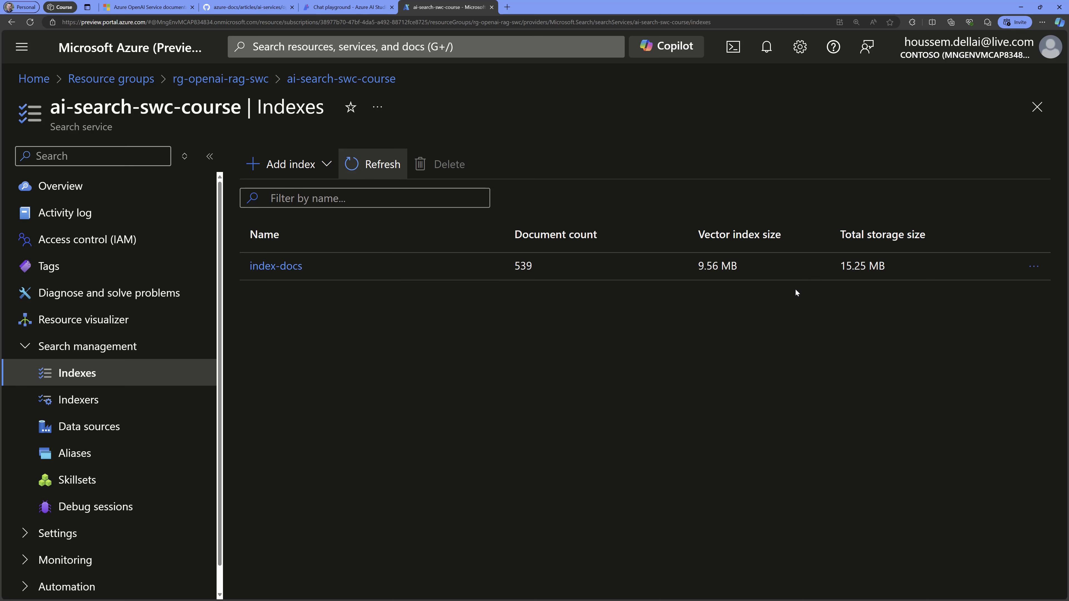
Open the index-docs index and search it for "What is RAG ?"
click(289, 266)
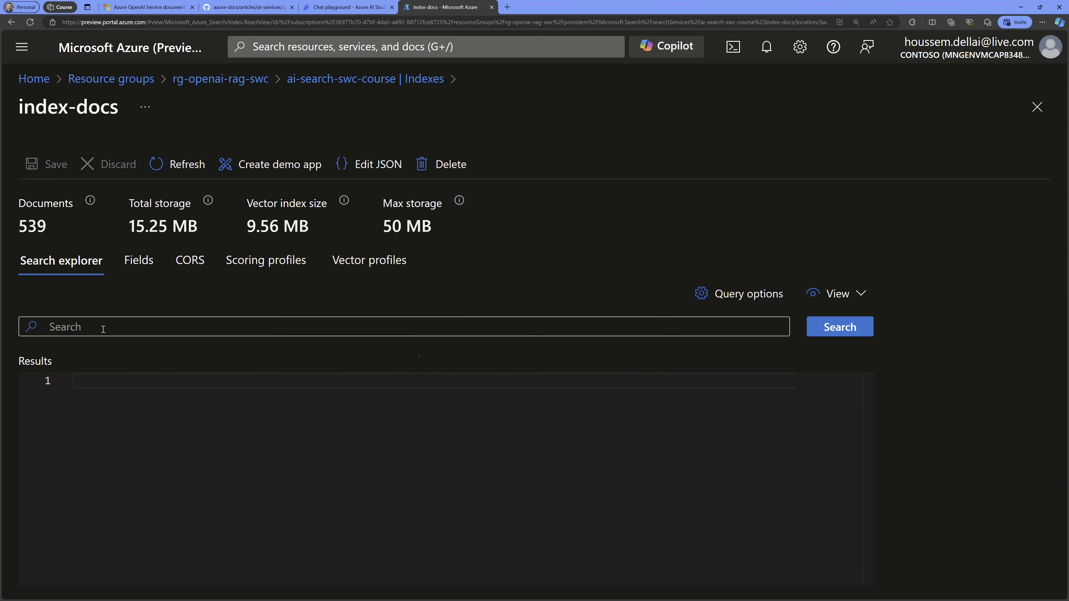
click(88, 331)
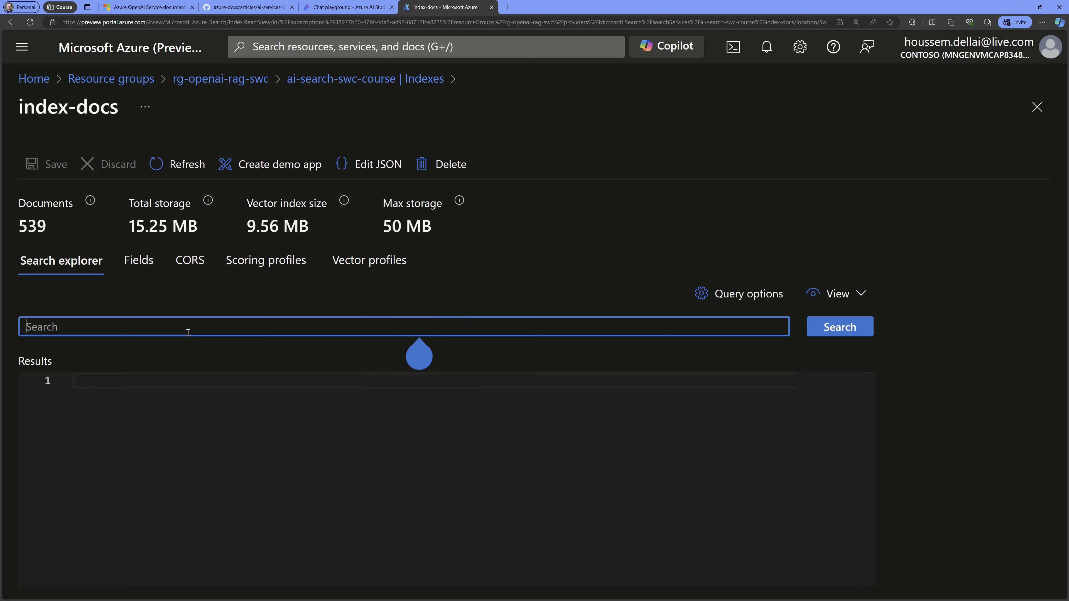
text(What is )
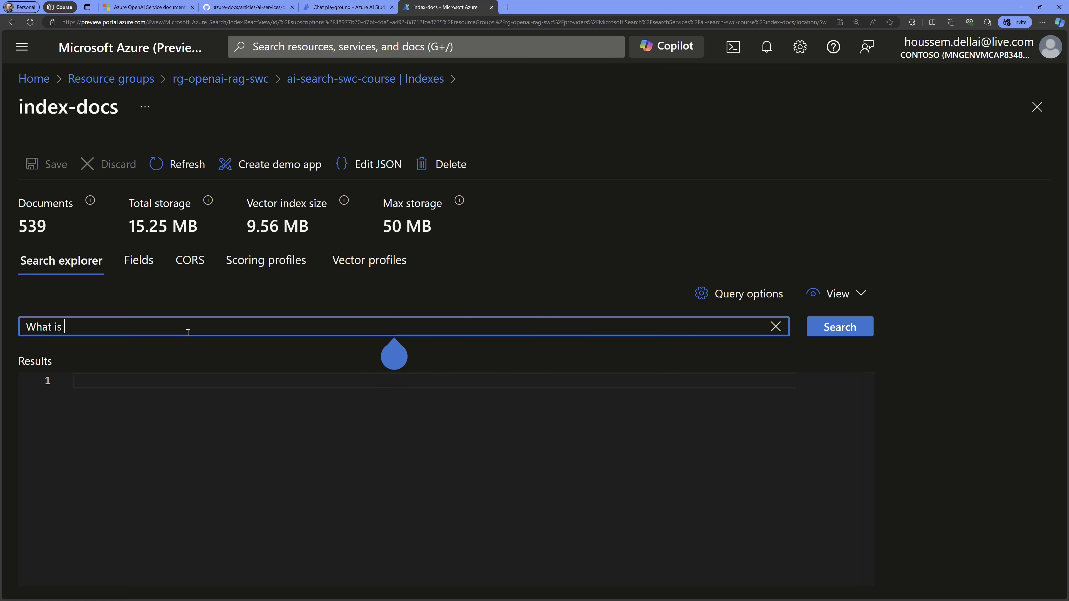
text(RAG ?)
click(838, 332)
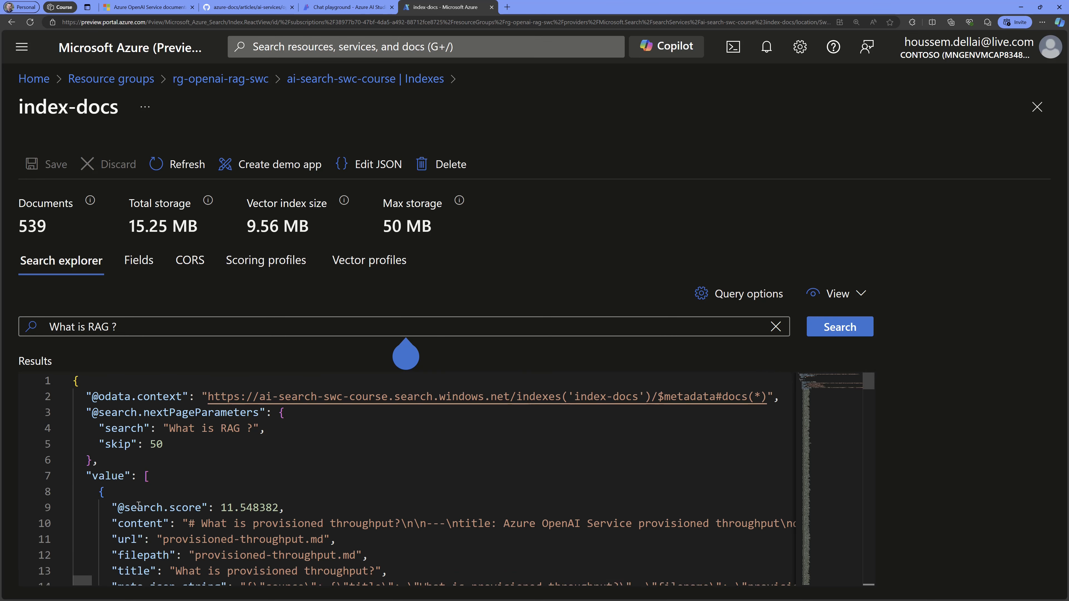
Examine the content text and source file path of the first search result
scroll(393, 479, down, 2)
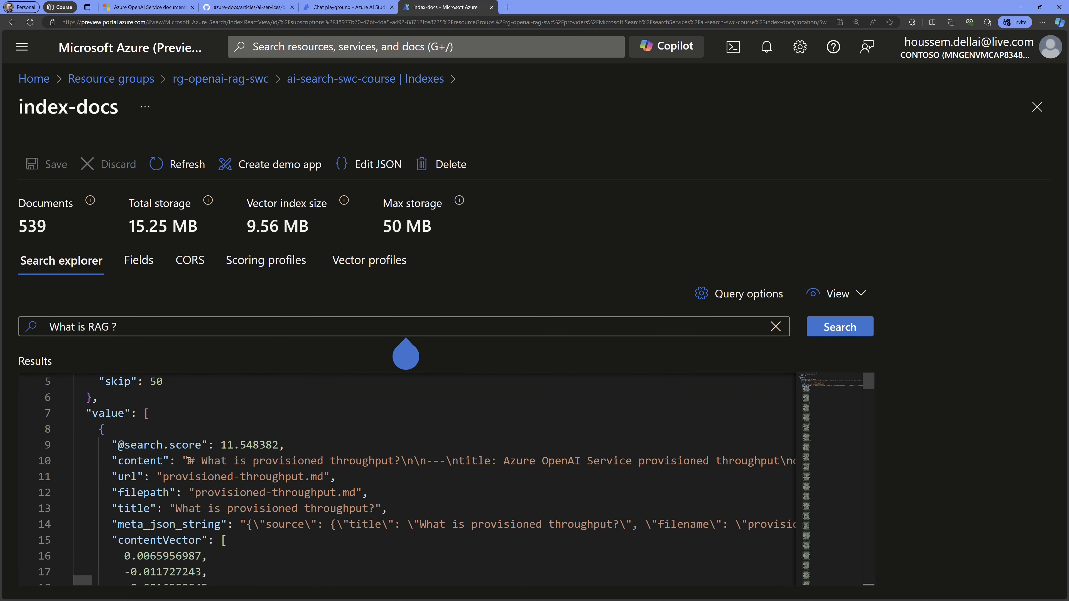
drag(189, 460, 795, 463)
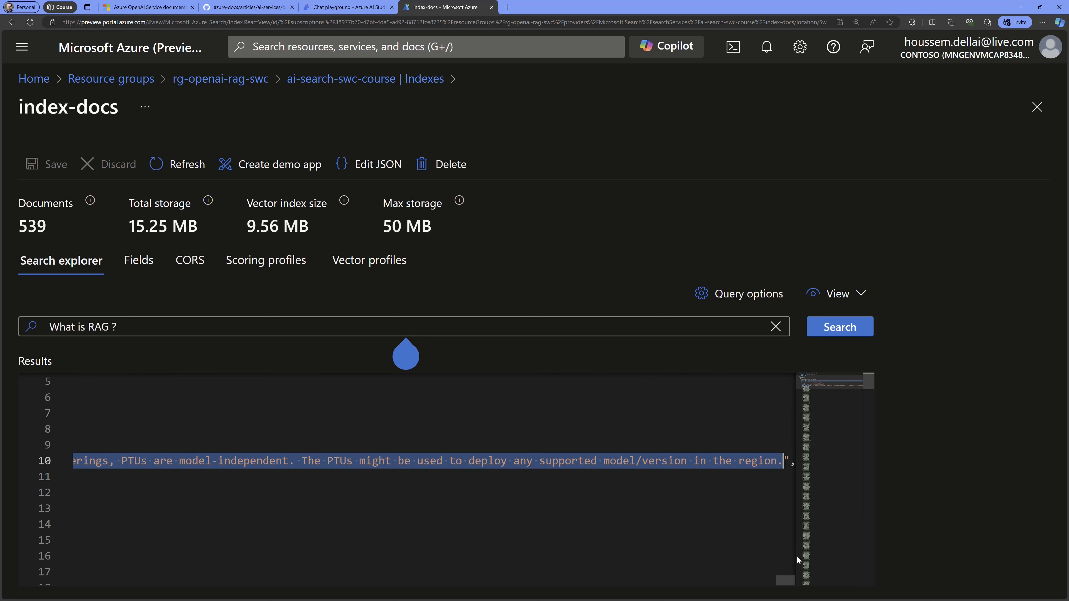
drag(785, 581, 86, 590)
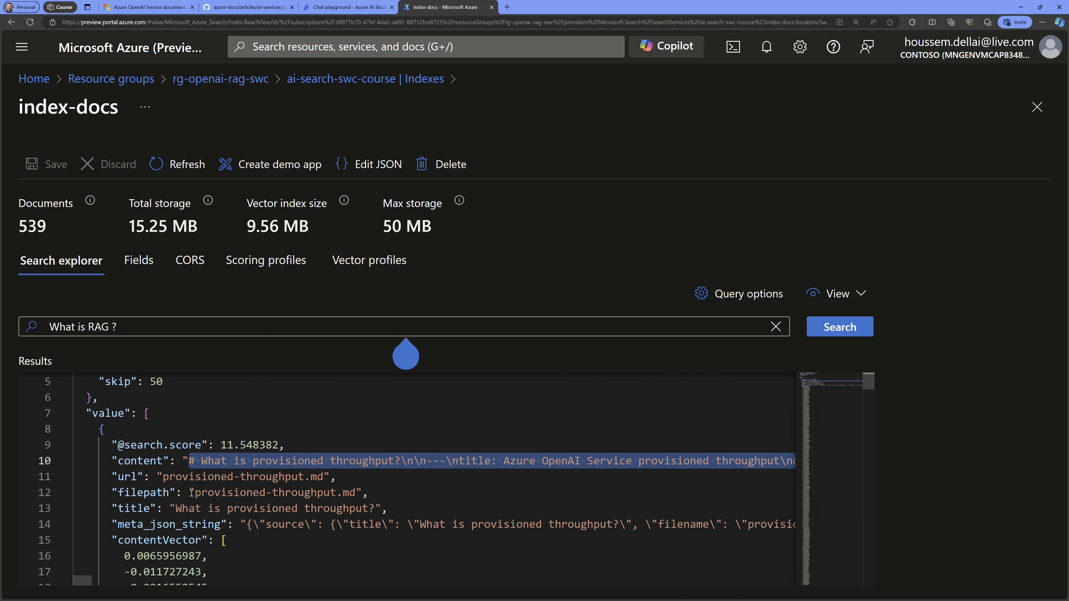
drag(195, 492, 356, 493)
scroll(217, 521, down, 1)
scroll(218, 522, down, 3)
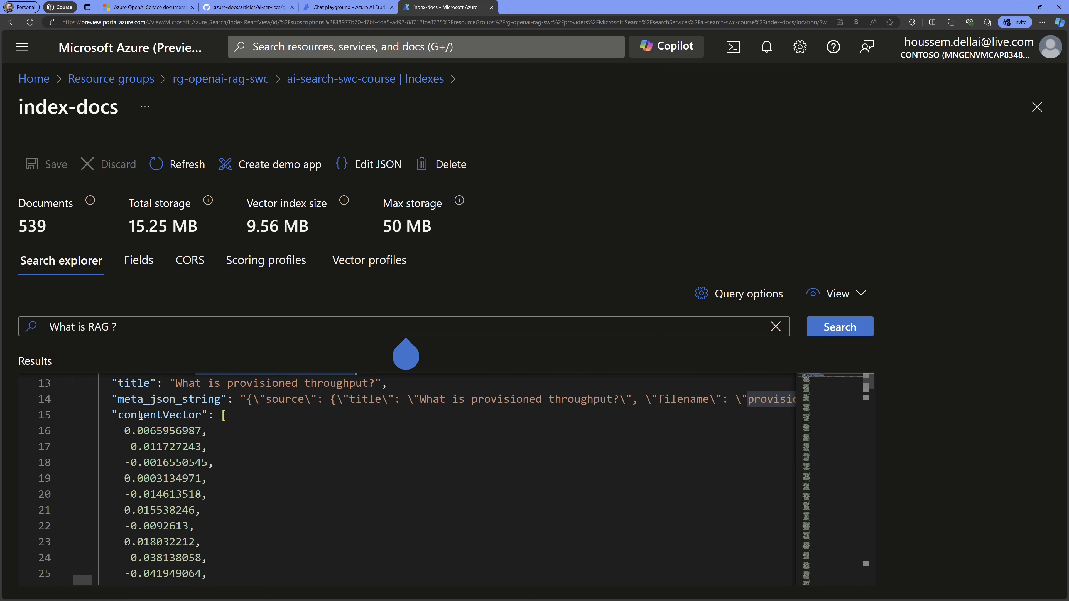
Inspect the first result's contentVector, collapse it, and examine the fields of the second result
double_click(141, 416)
mouse_move(837, 392)
mouse_down()
mouse_move(836, 425)
mouse_move(831, 386)
mouse_up()
scroll(123, 485, down, 3)
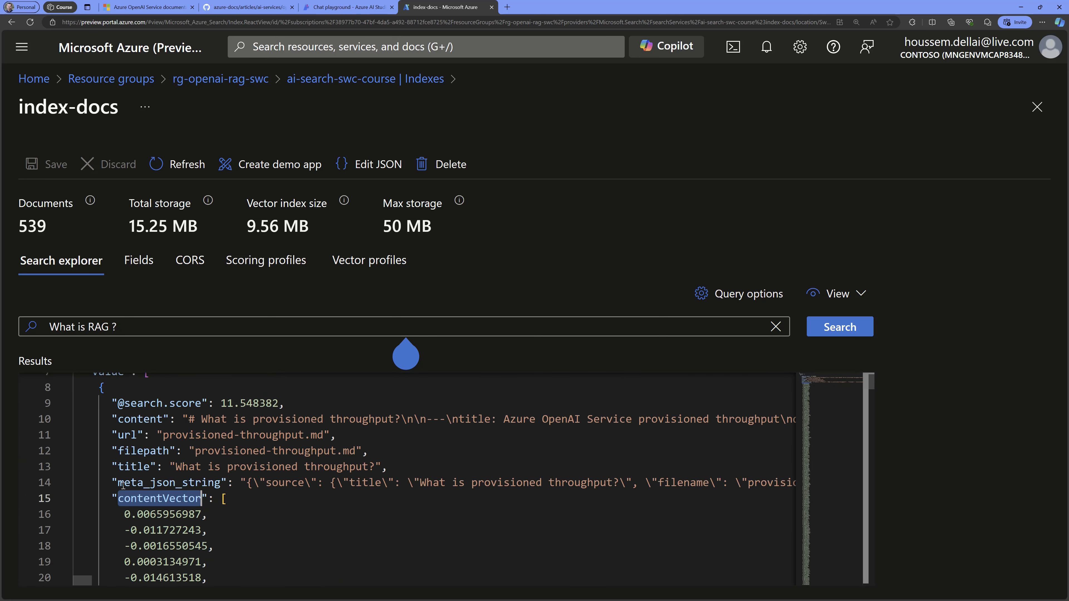
click(63, 499)
scroll(193, 509, down, 1)
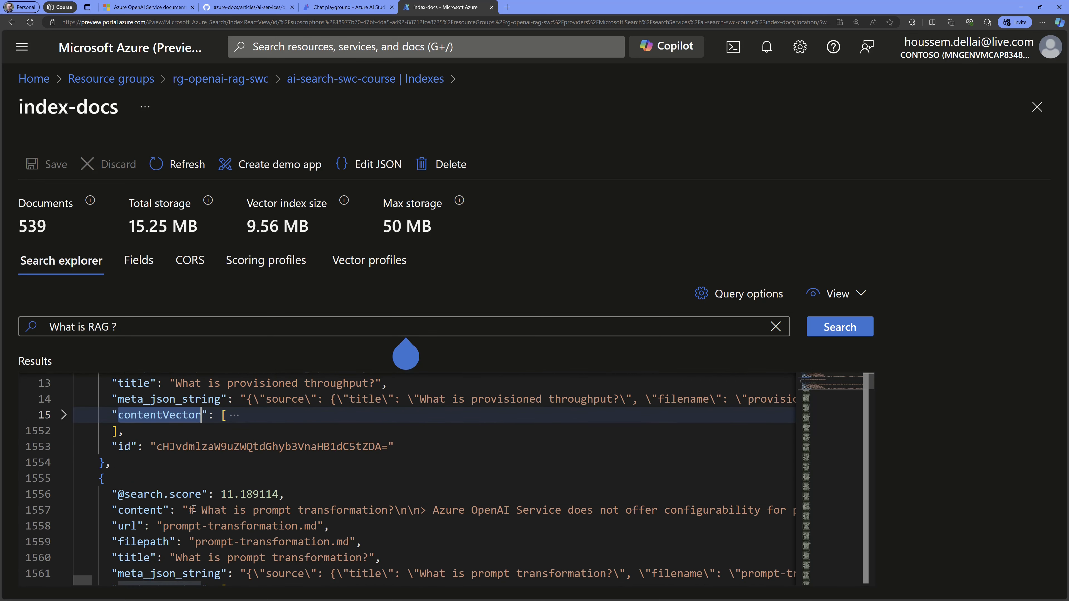
scroll(193, 510, down, 2)
scroll(187, 451, down, 1)
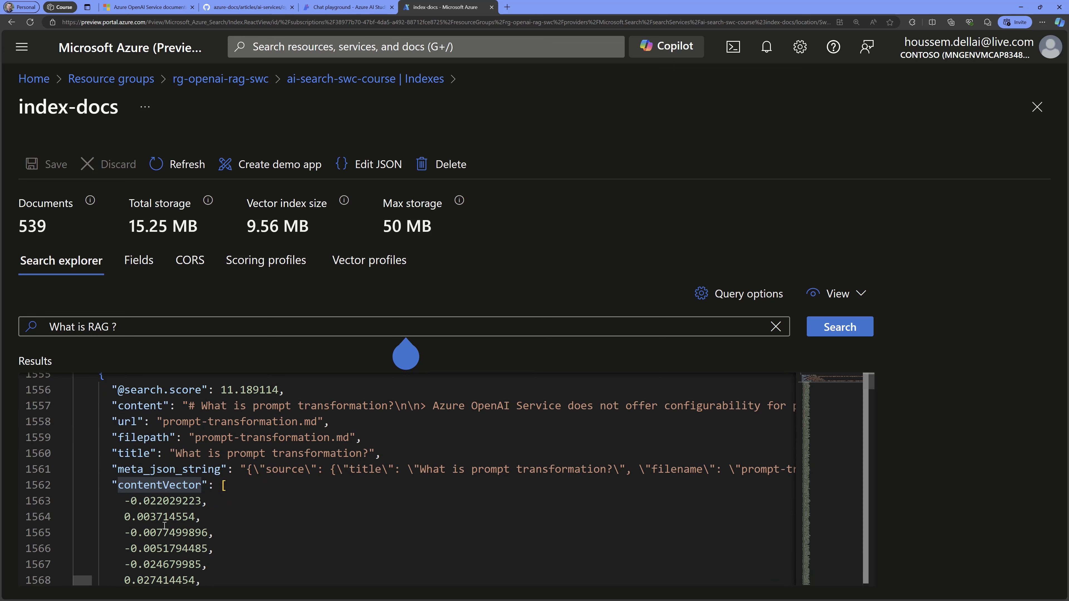
scroll(182, 509, down, 1)
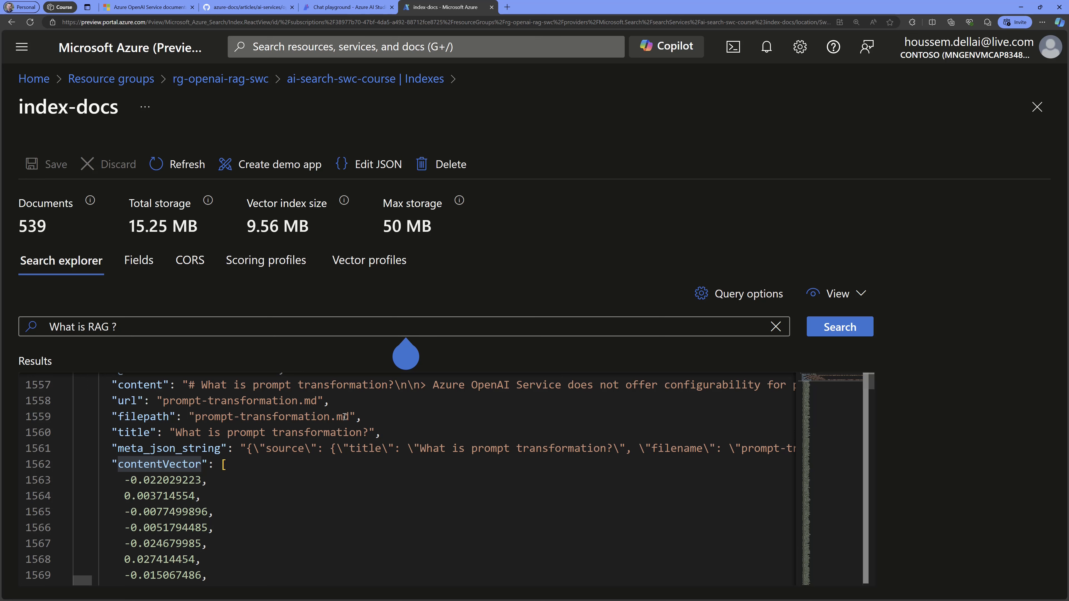
Return to the Azure AI Studio chat playground, review the deployment and search type options, and widen the chat pane
click(349, 6)
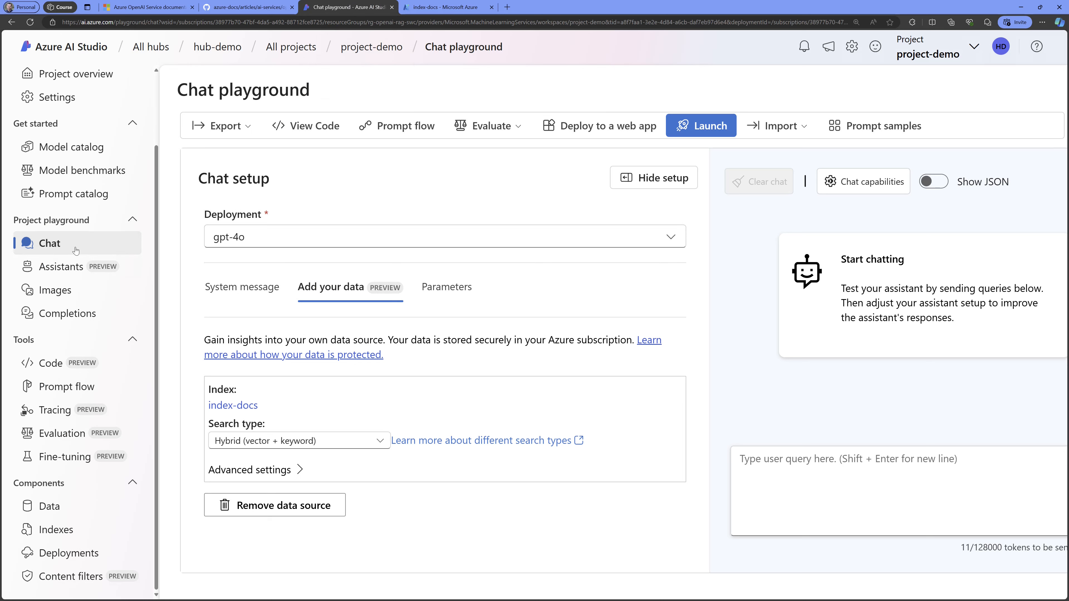
click(269, 240)
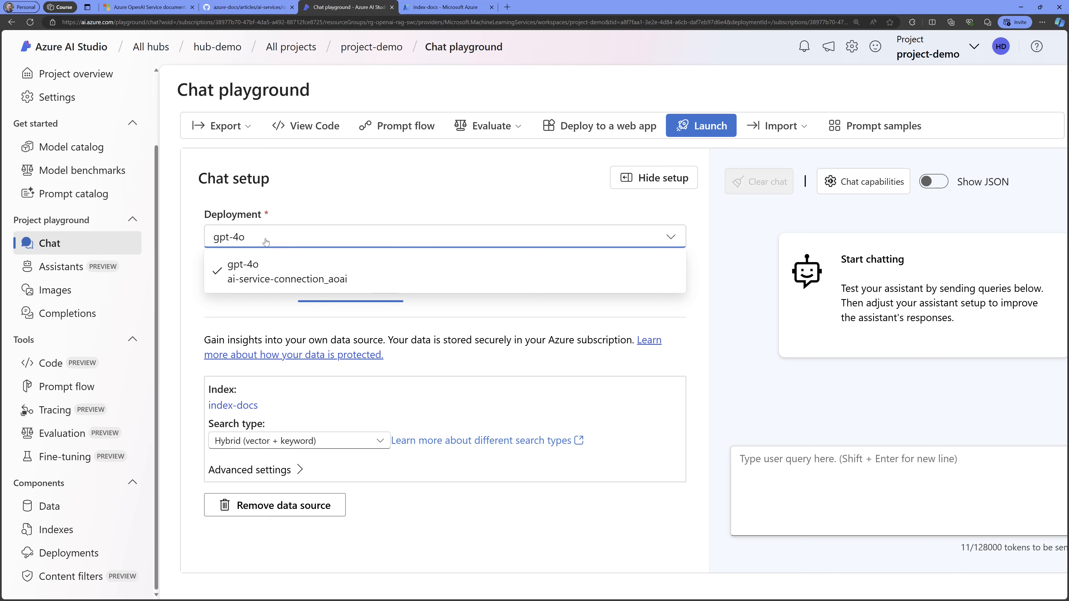
mouse_move(254, 280)
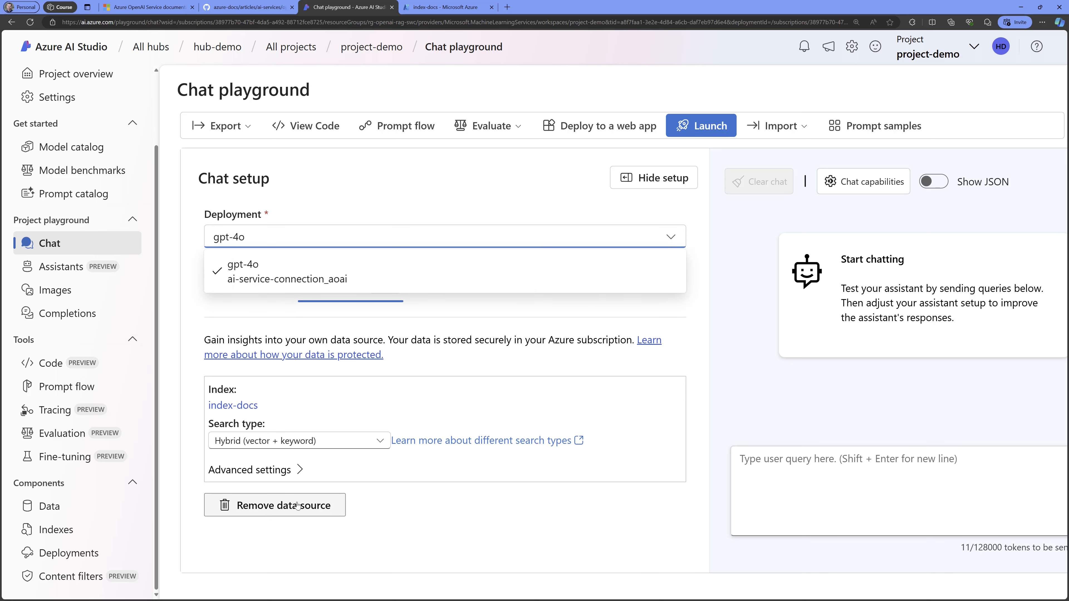
click(410, 551)
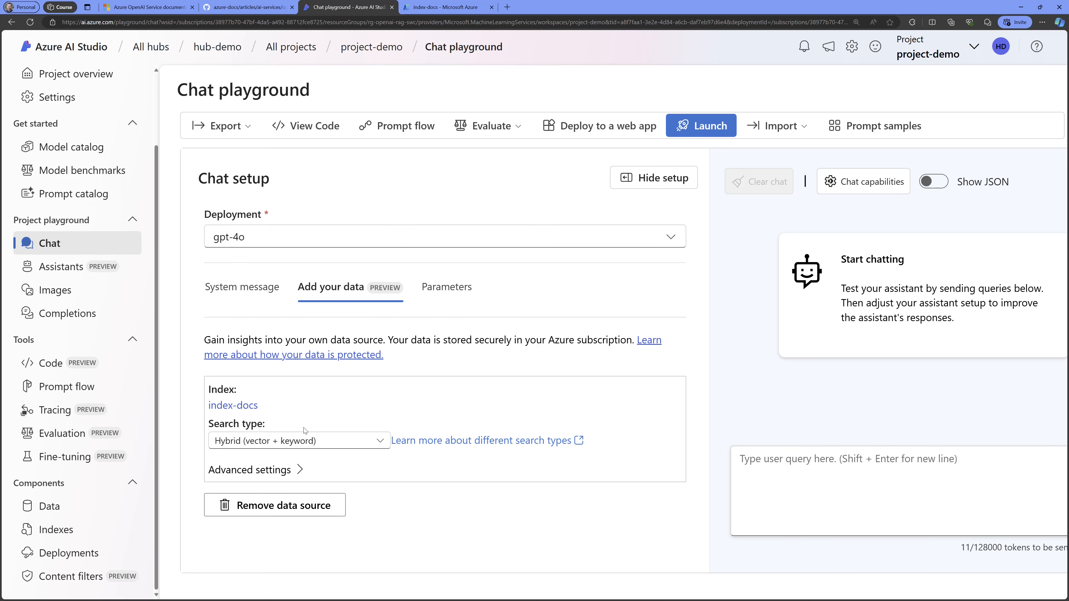
click(310, 443)
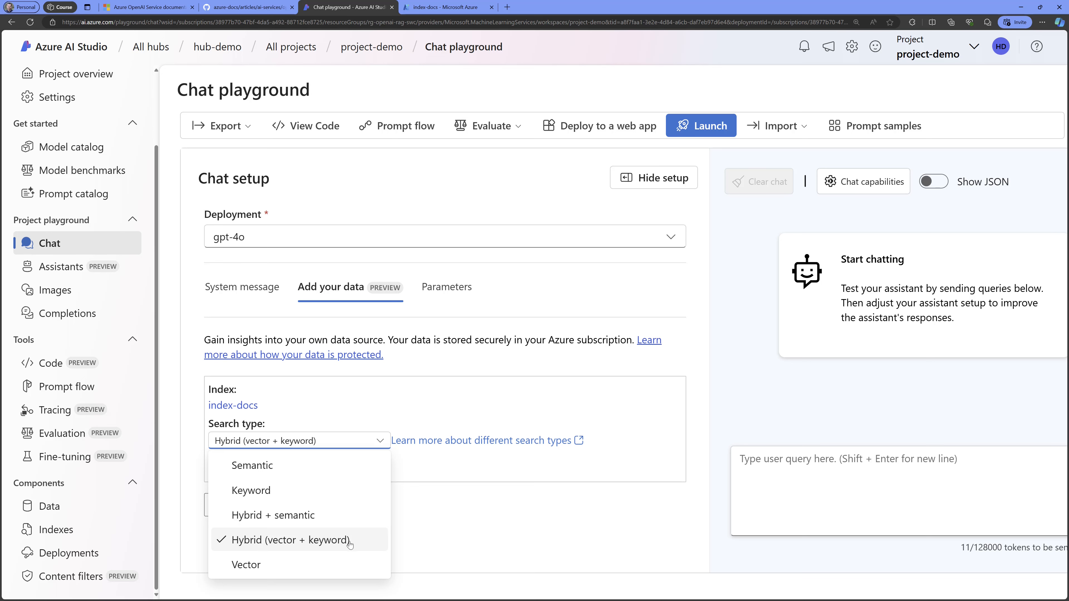
click(485, 531)
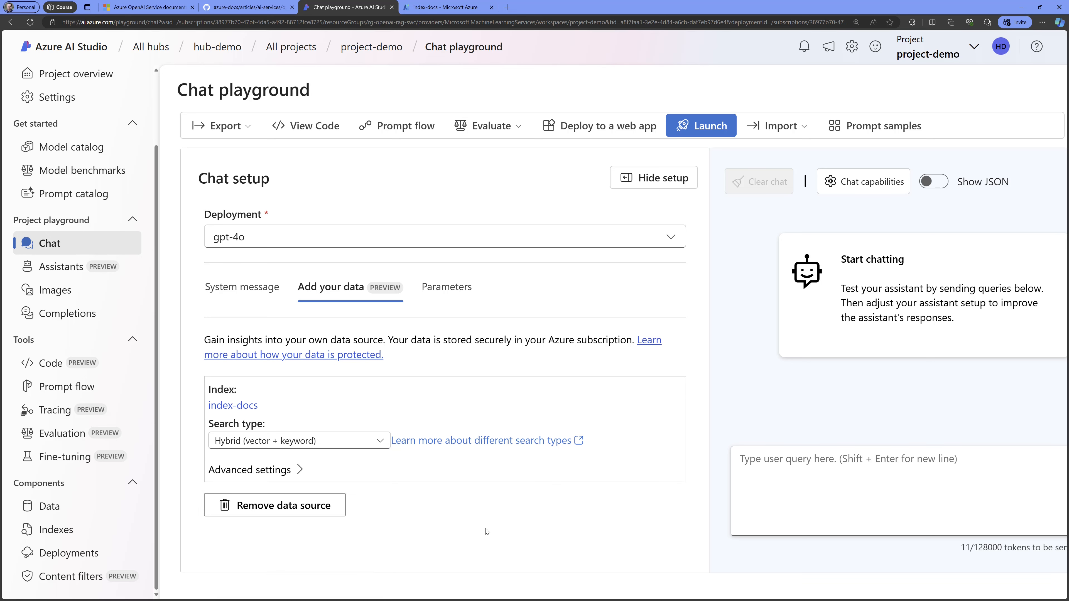
drag(710, 508, 542, 483)
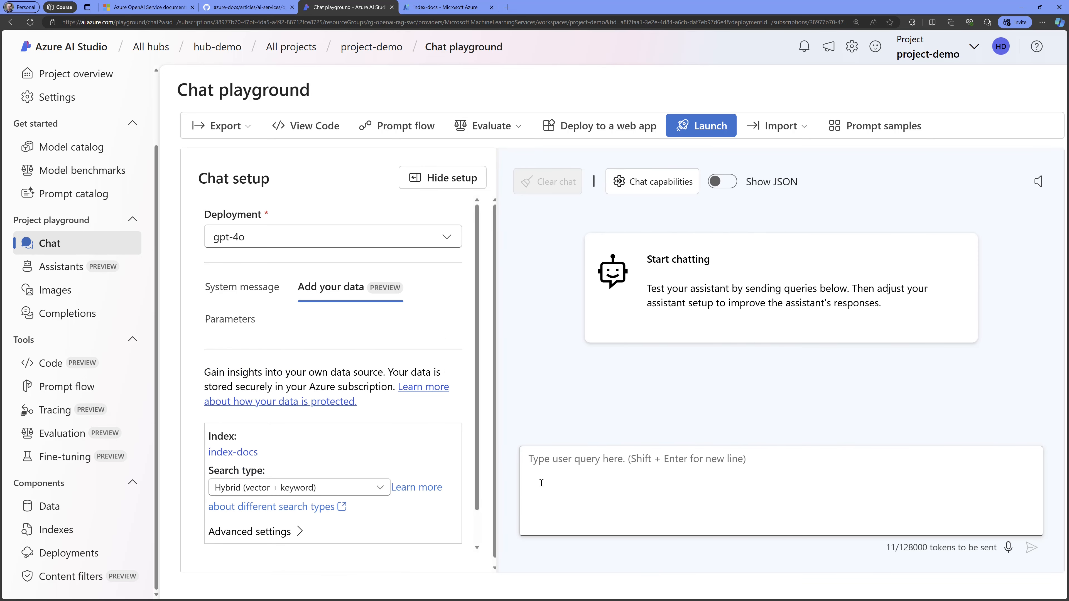
Ask the gpt-4o chat "What is RAG ?" using the index-docs data source and read through its answer
click(628, 481)
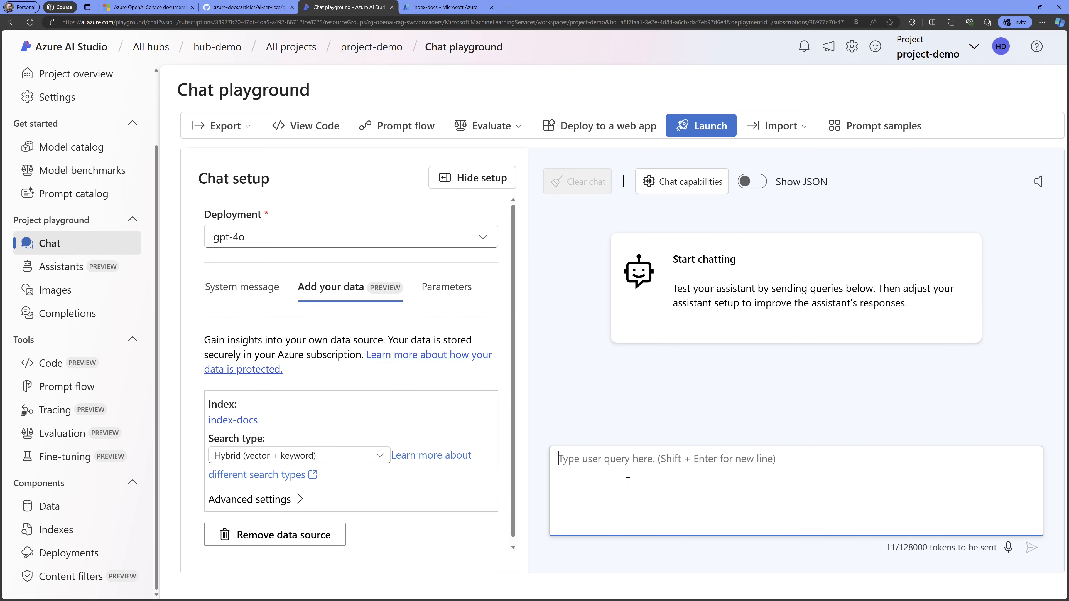
text(What)
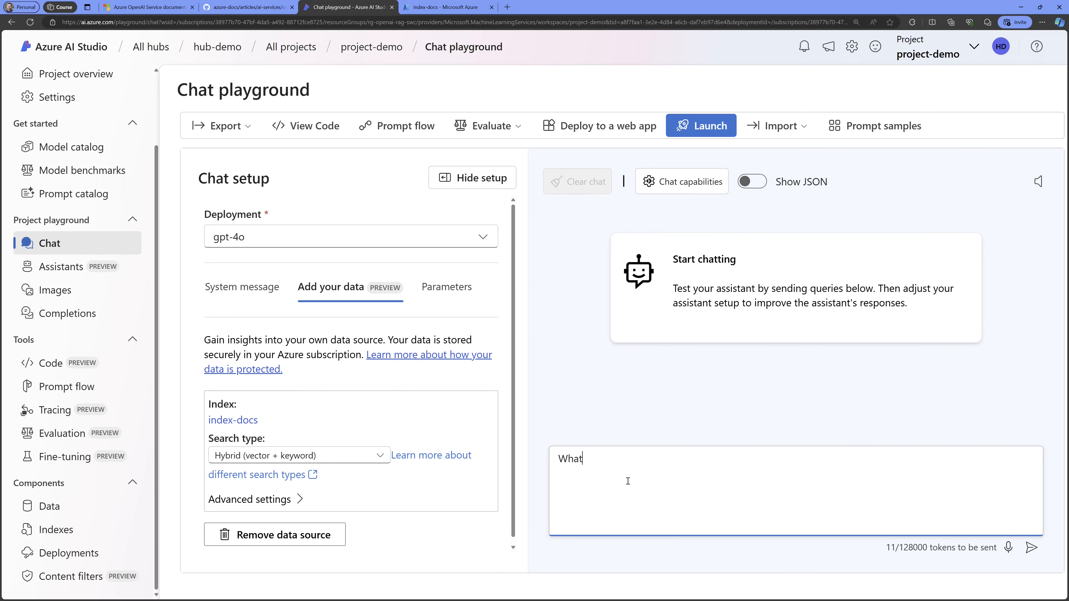
text( is RAG ?)
key(Return)
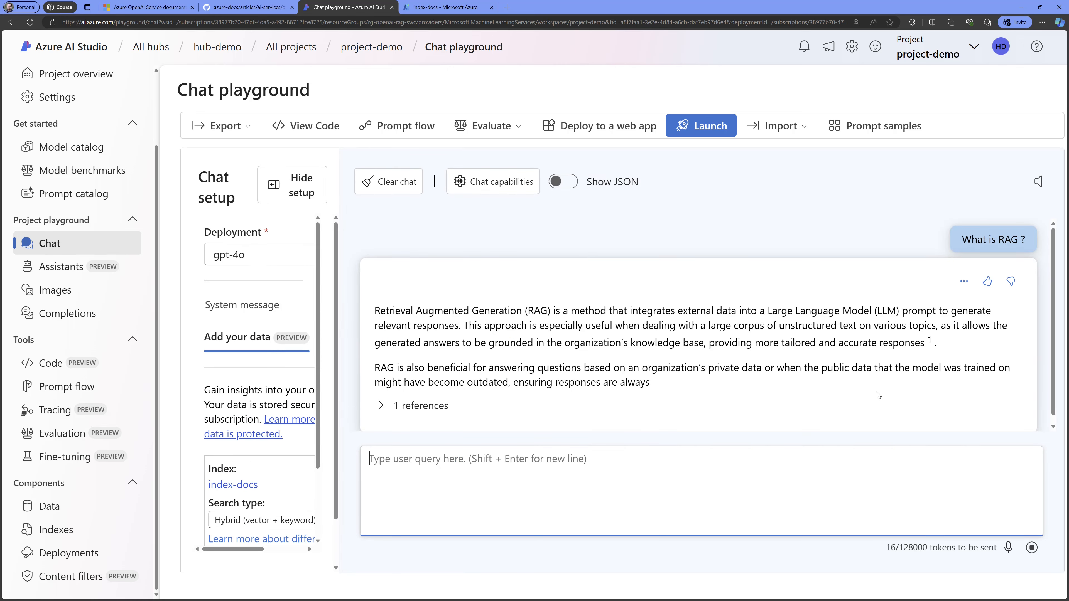
scroll(736, 328, up, 2)
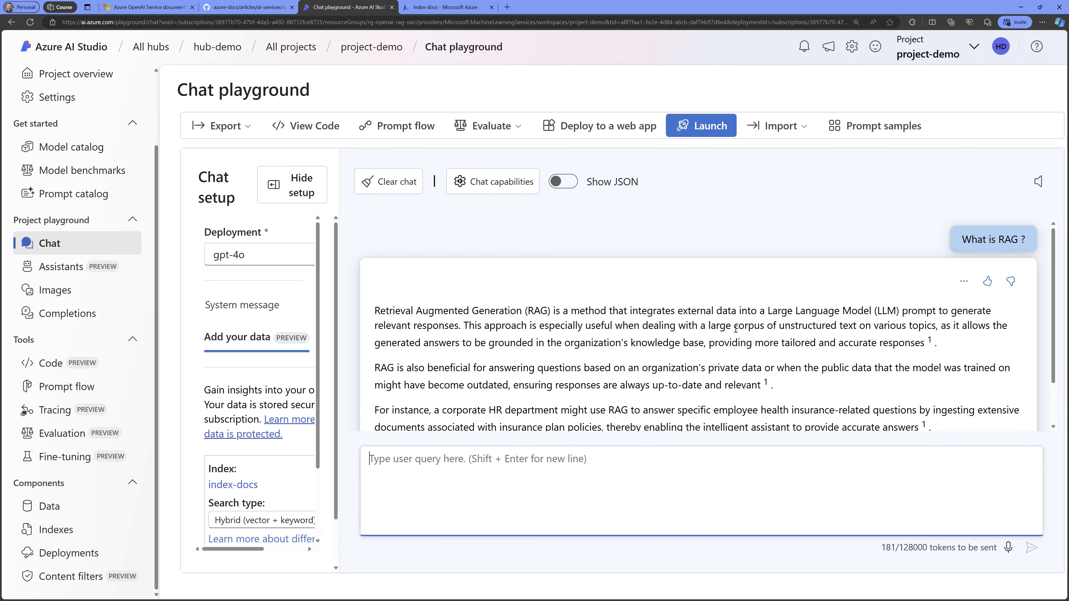
scroll(722, 331, down, 1)
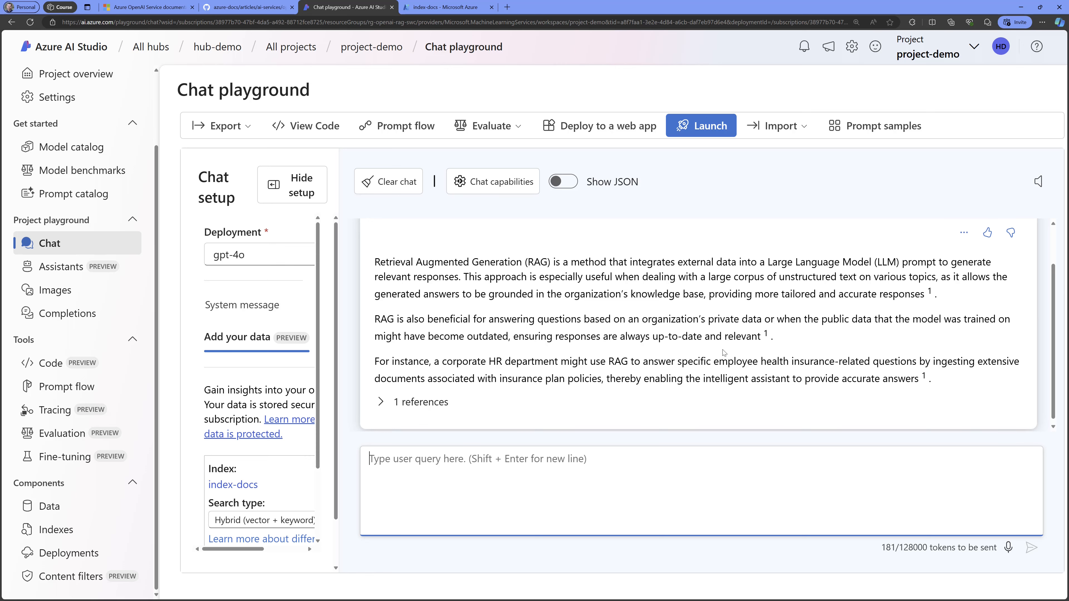
scroll(703, 349, up, 1)
scroll(720, 367, down, 1)
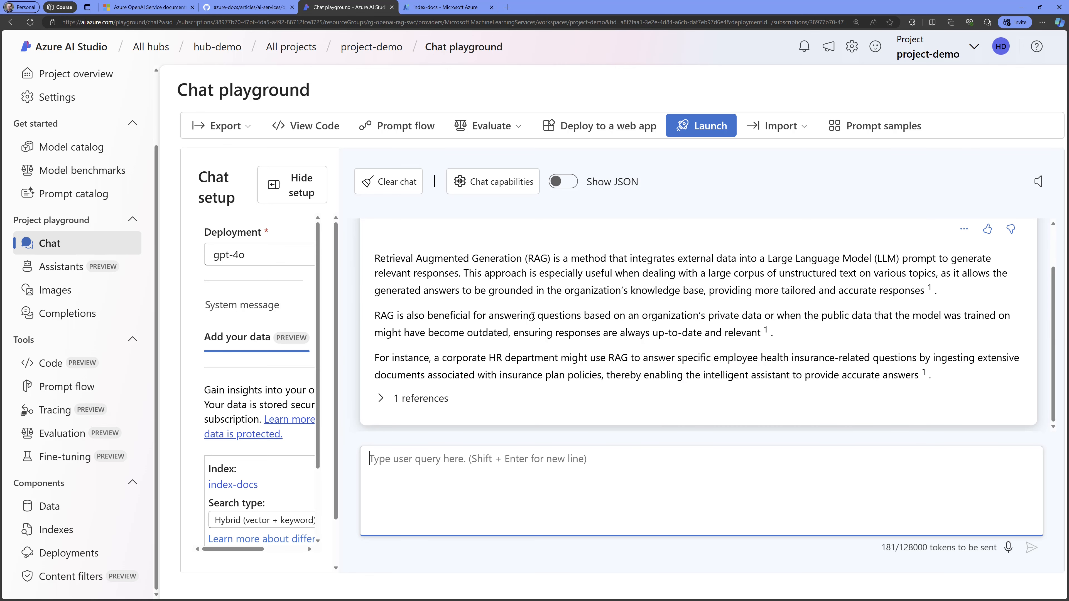
Expand the answer's references, open the customizing-llms.md - Part 1 citation, and examine its passage on RAG
click(423, 399)
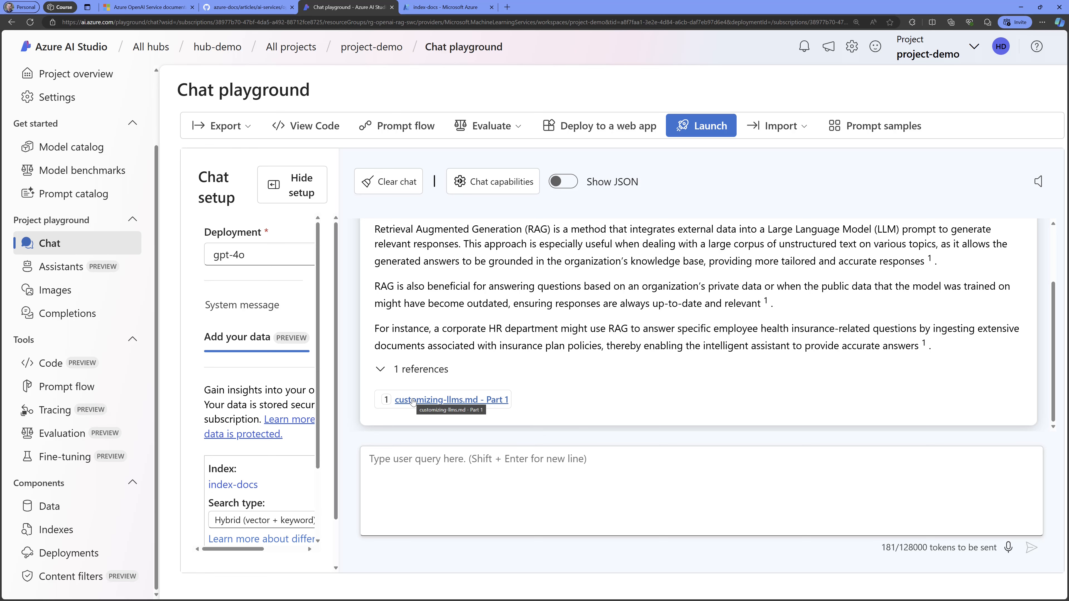
click(412, 401)
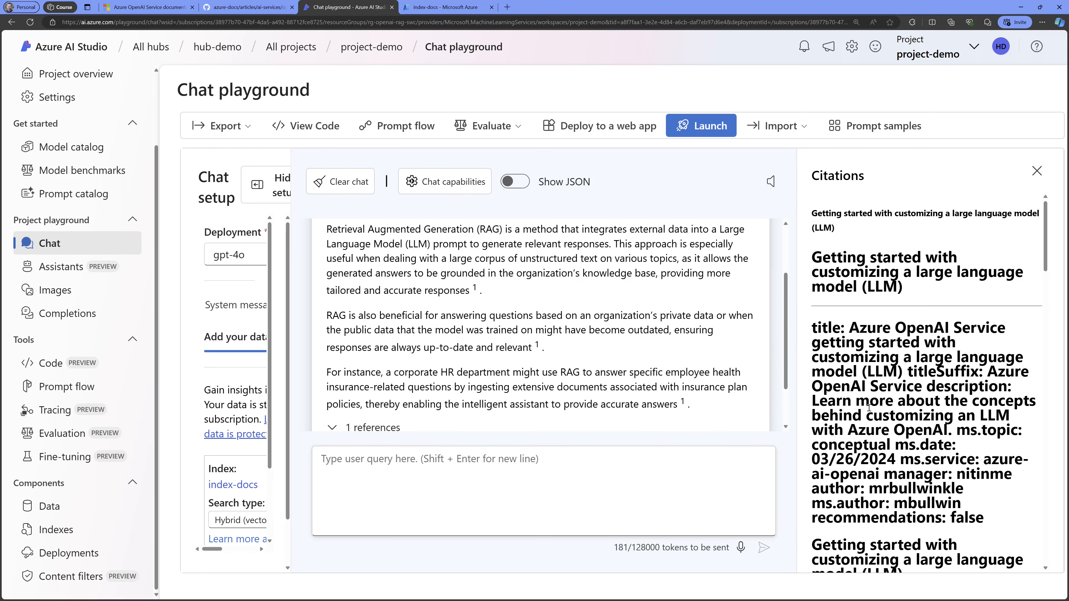
scroll(888, 388, down, 10)
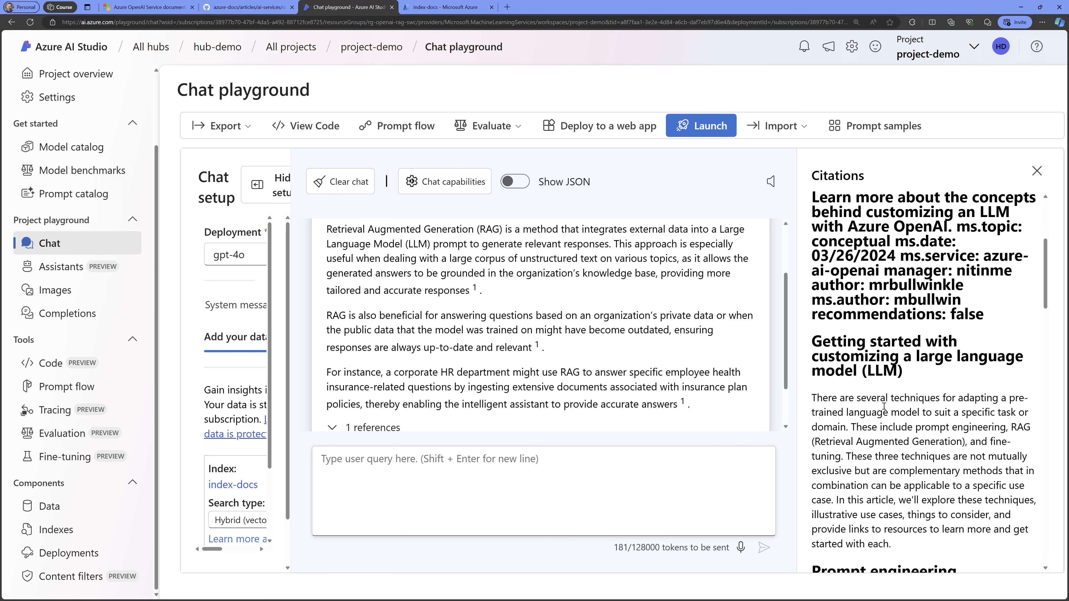
scroll(882, 410, down, 15)
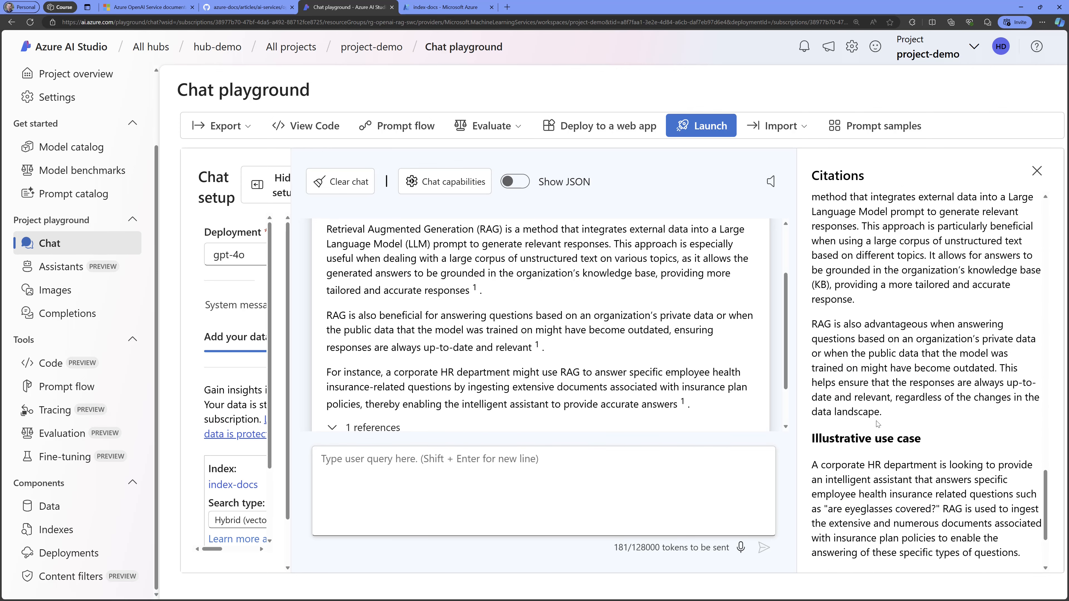